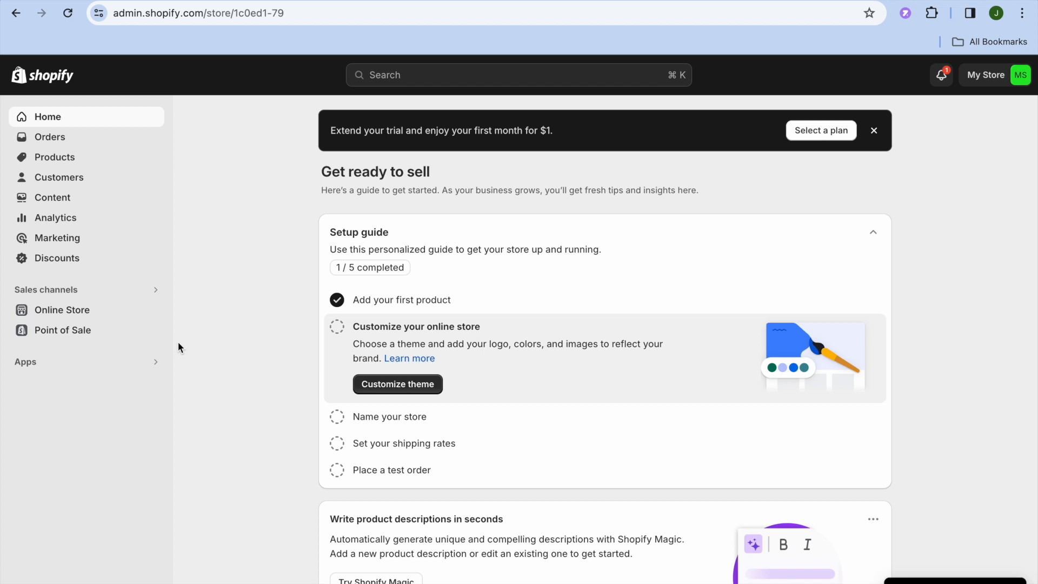
- Open the Shopify App Store from the app and sales channel settings and search it for "booking app"
left_click(73, 373)
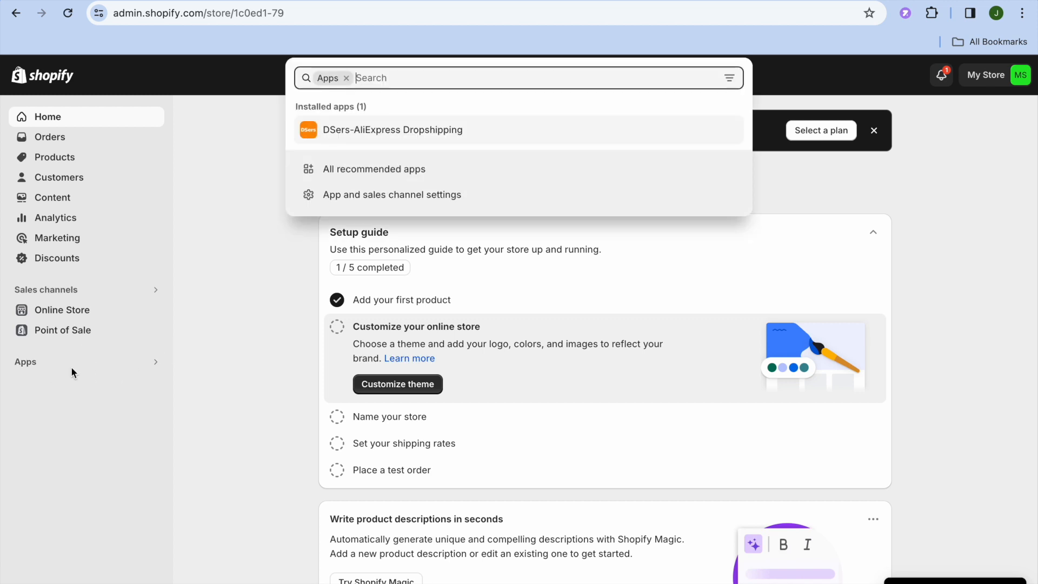
left_click(381, 196)
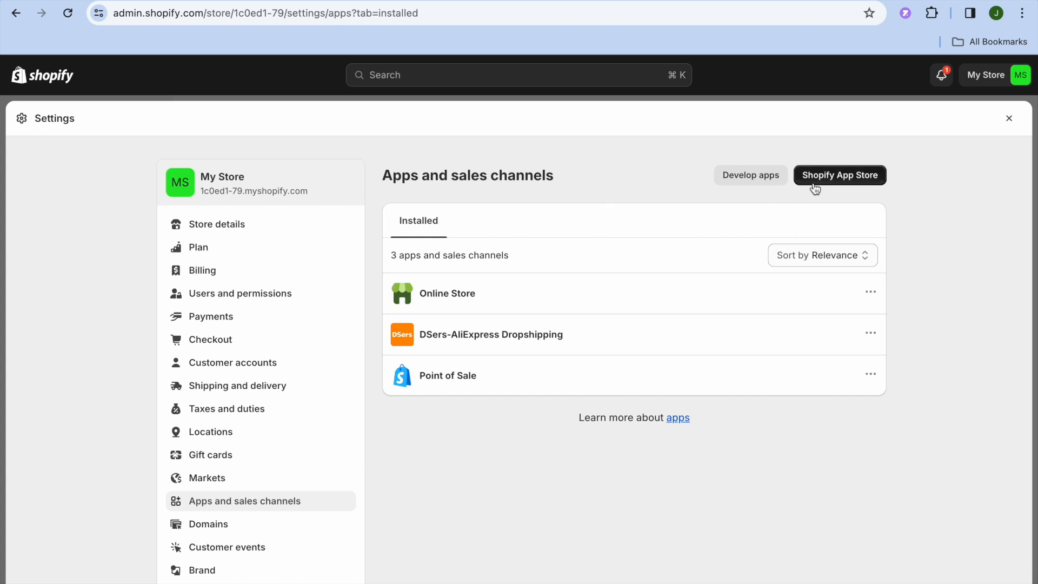
left_click(852, 185)
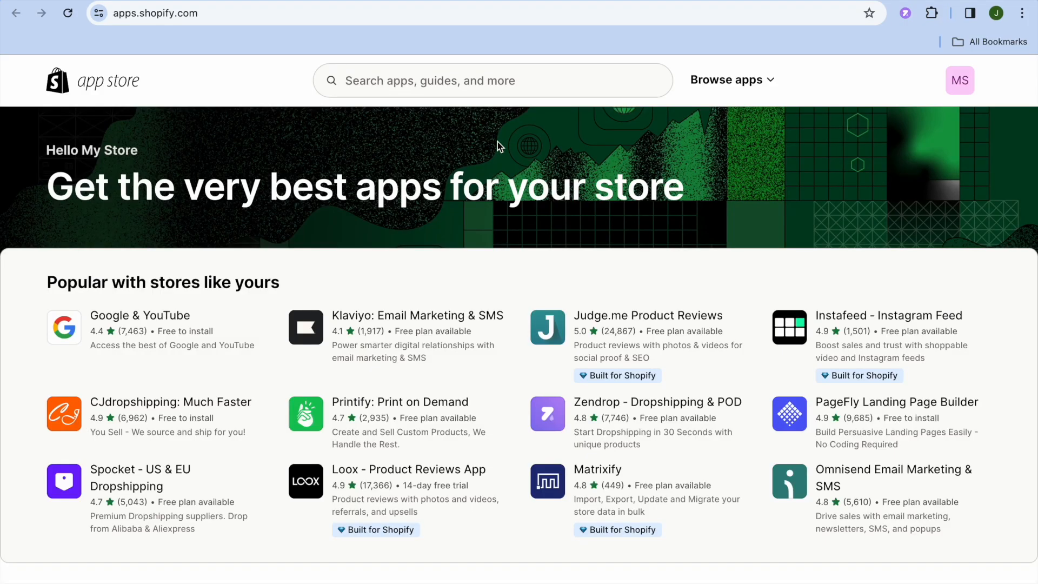
left_click(452, 86)
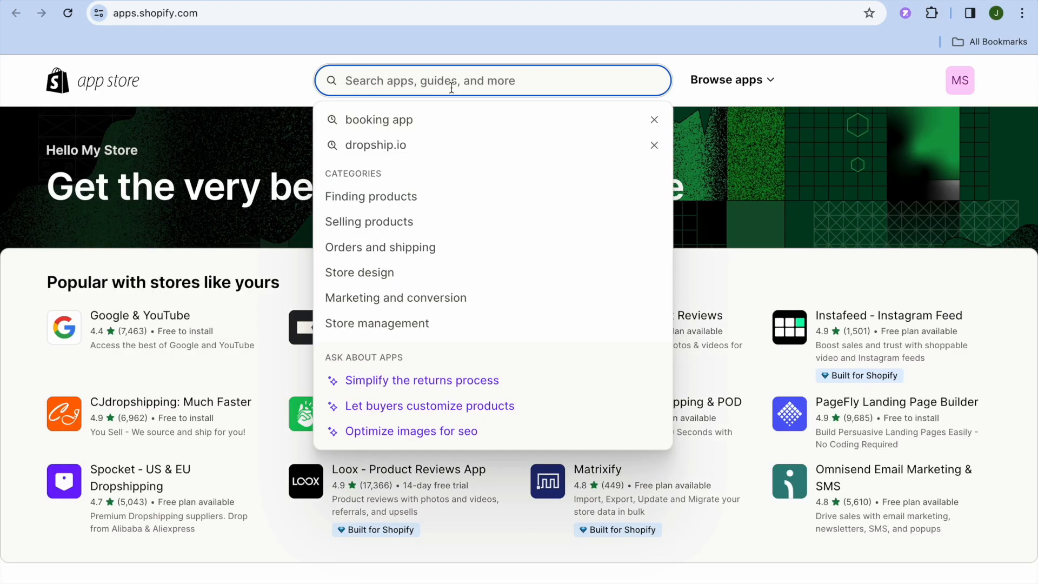
left_click(436, 125)
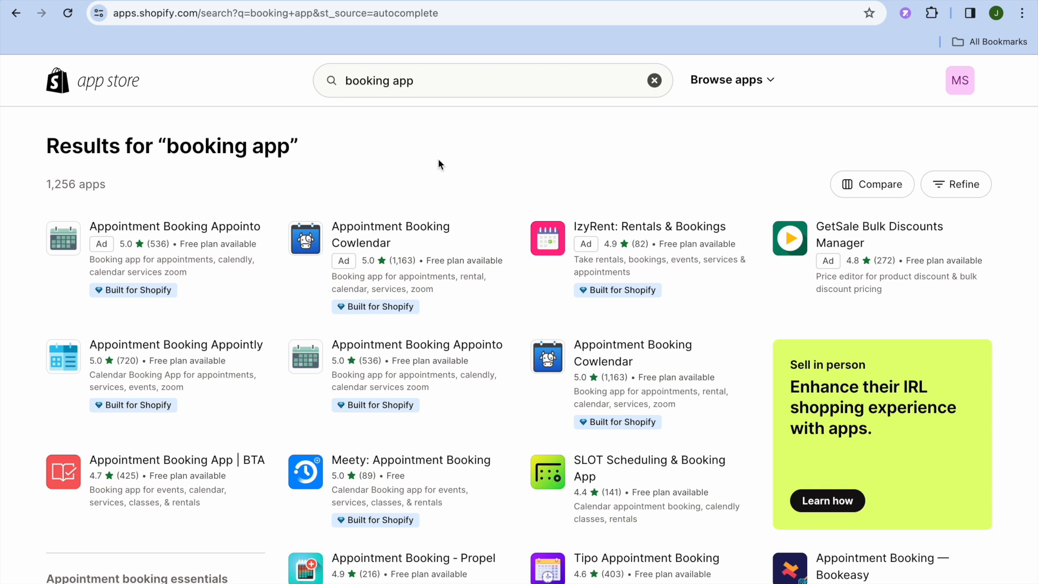
- Review the Appointment Booking Cowlendar listing and its pricing, and install the app on the store with the requested access
left_click(421, 237)
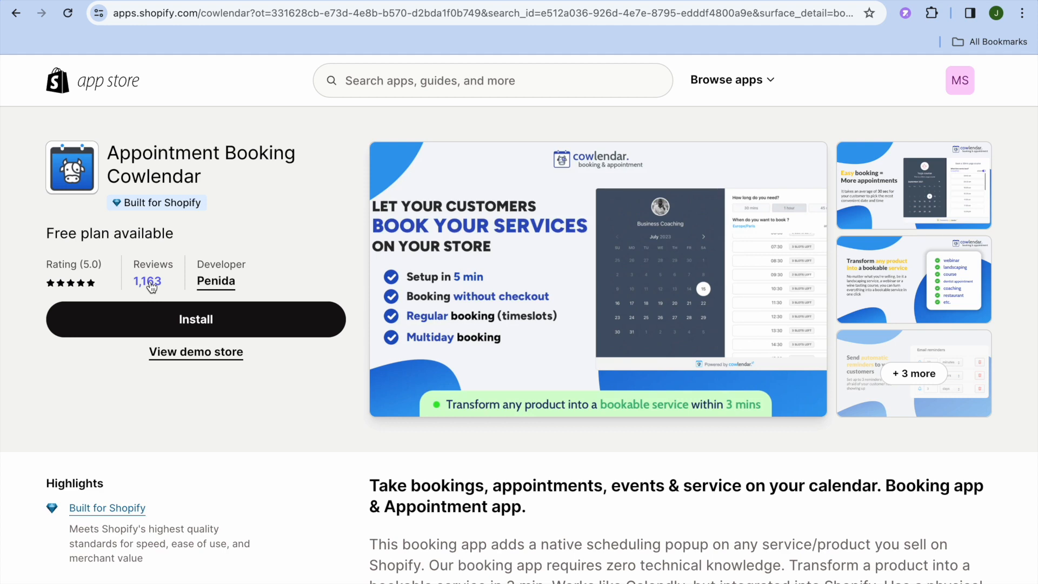
scroll(303, 381, "down", 15)
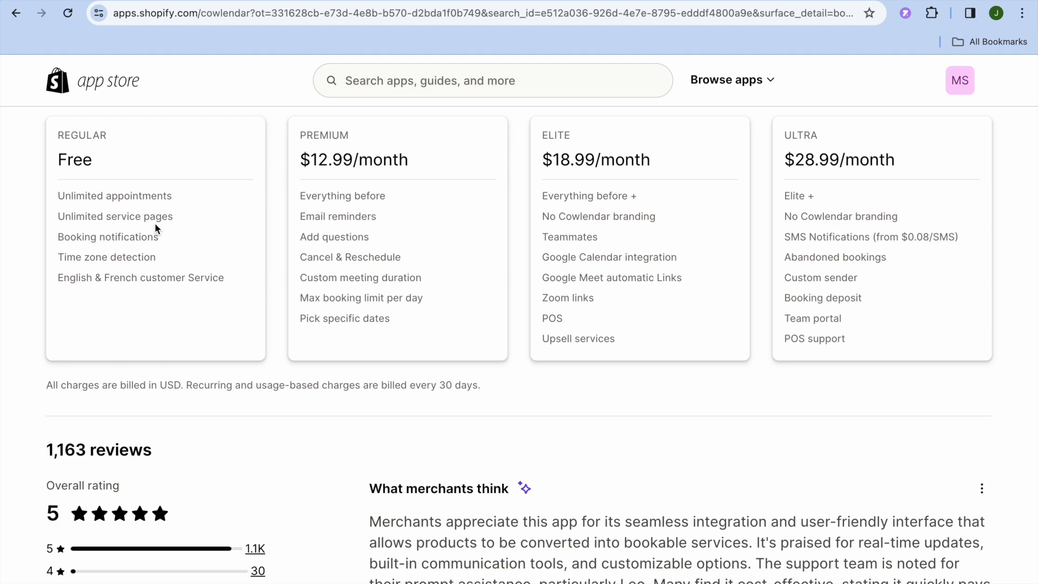
scroll(155, 226, "up", 15)
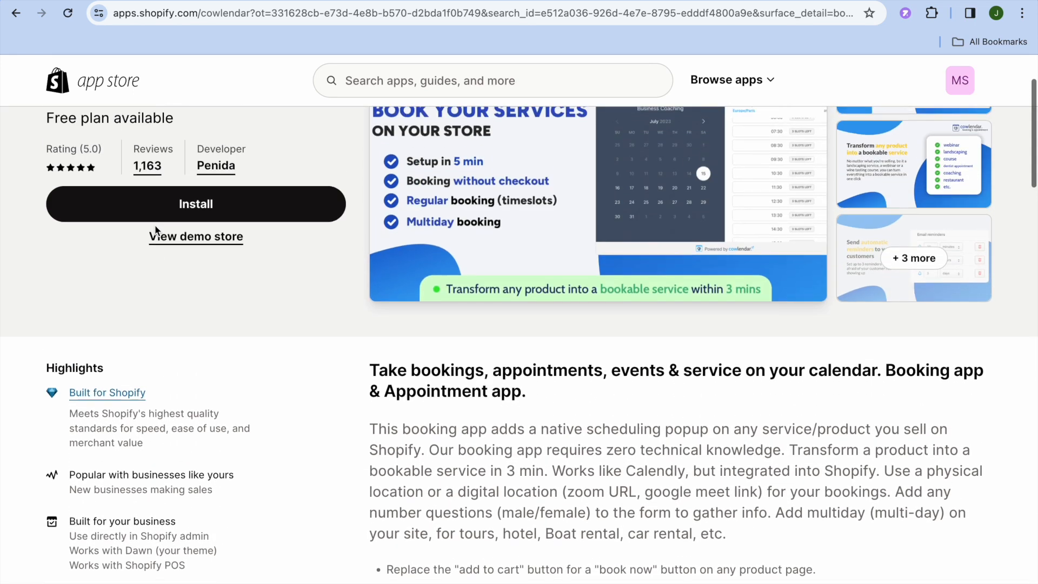
left_click(162, 212)
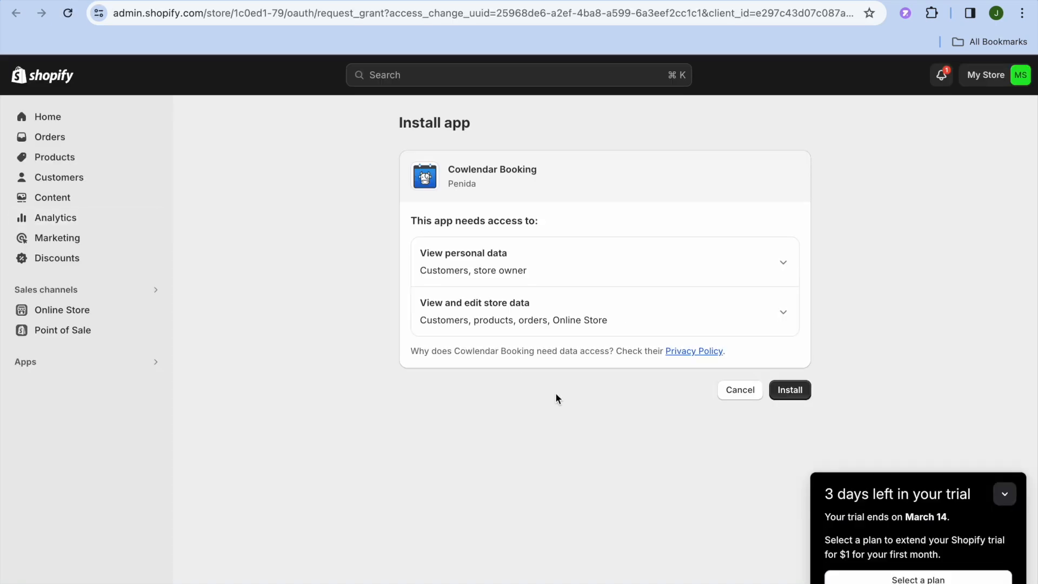
left_click(787, 394)
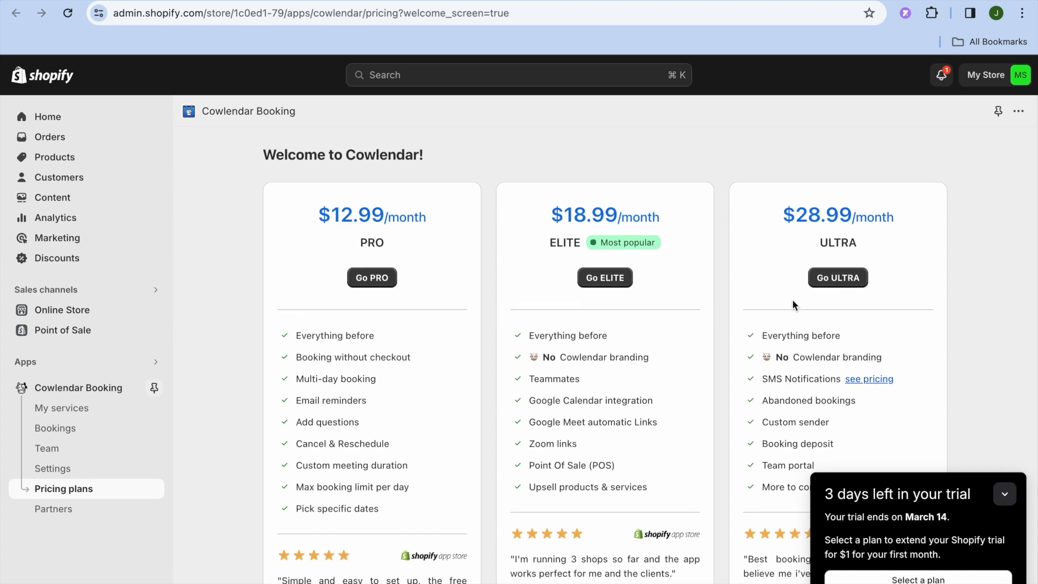
- Stay on Cowlendar's free plan, skipping the premium features, and dismiss the trial notice and support chat popup
scroll(792, 304, "down", 4)
scroll(792, 304, "down", 2)
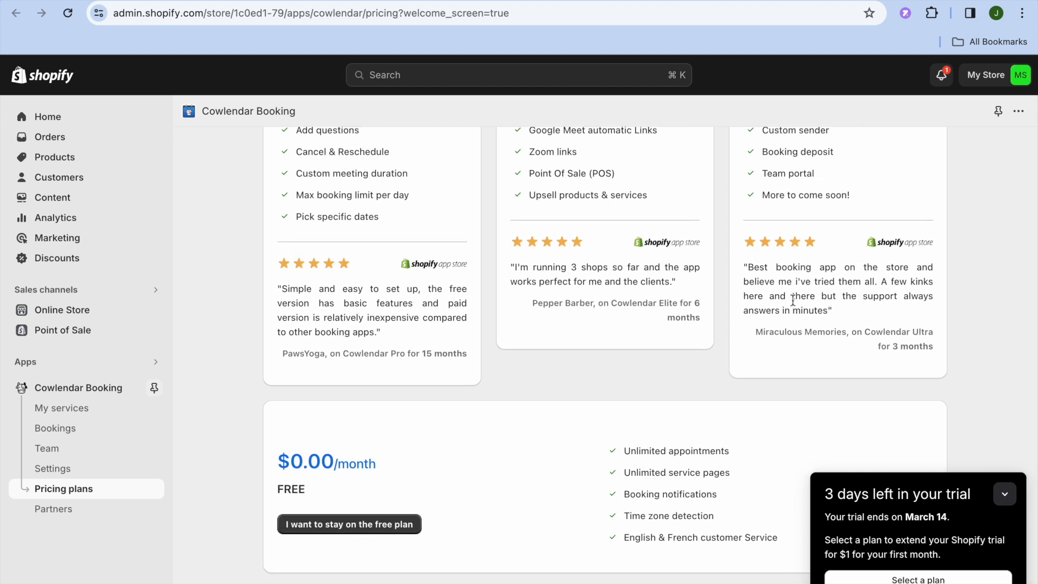
left_click(378, 534)
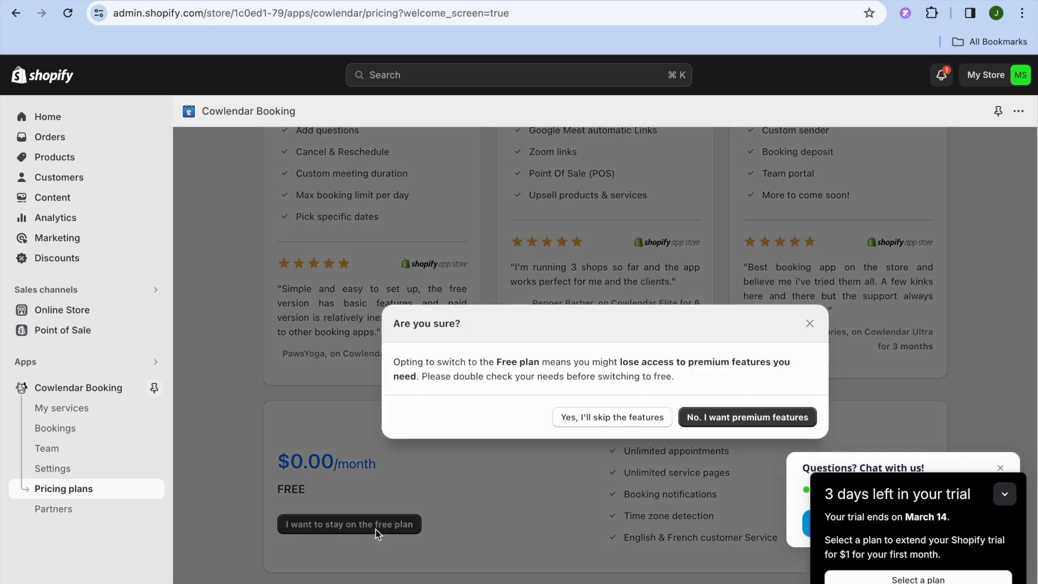
left_click(600, 420)
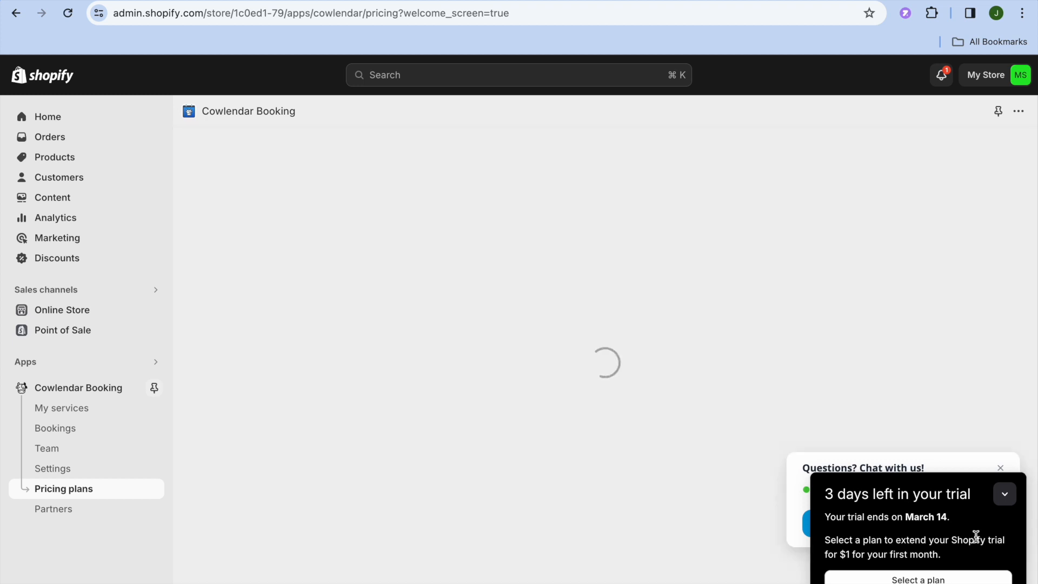
left_click(1003, 497)
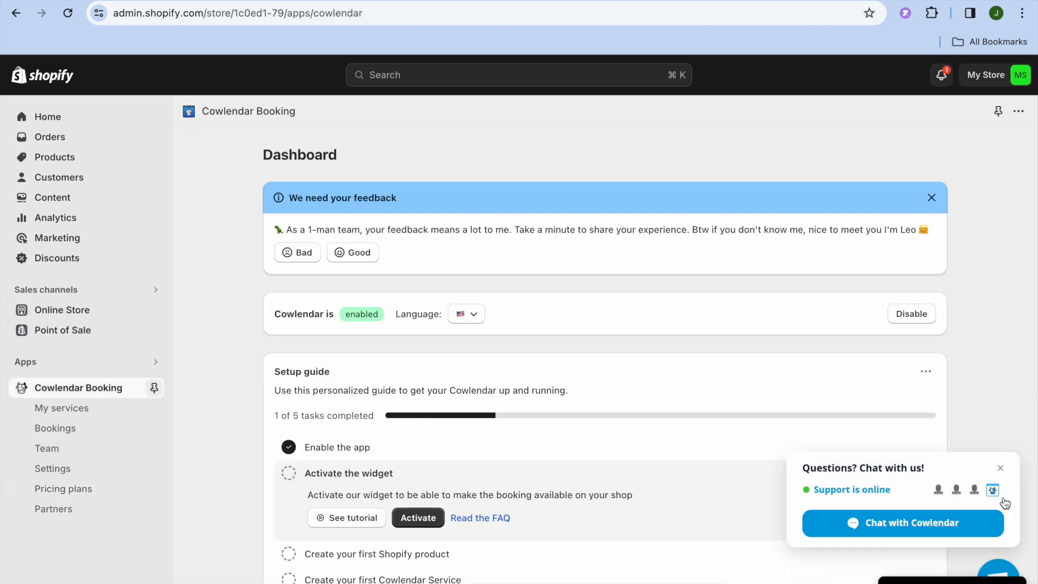
left_click(1000, 469)
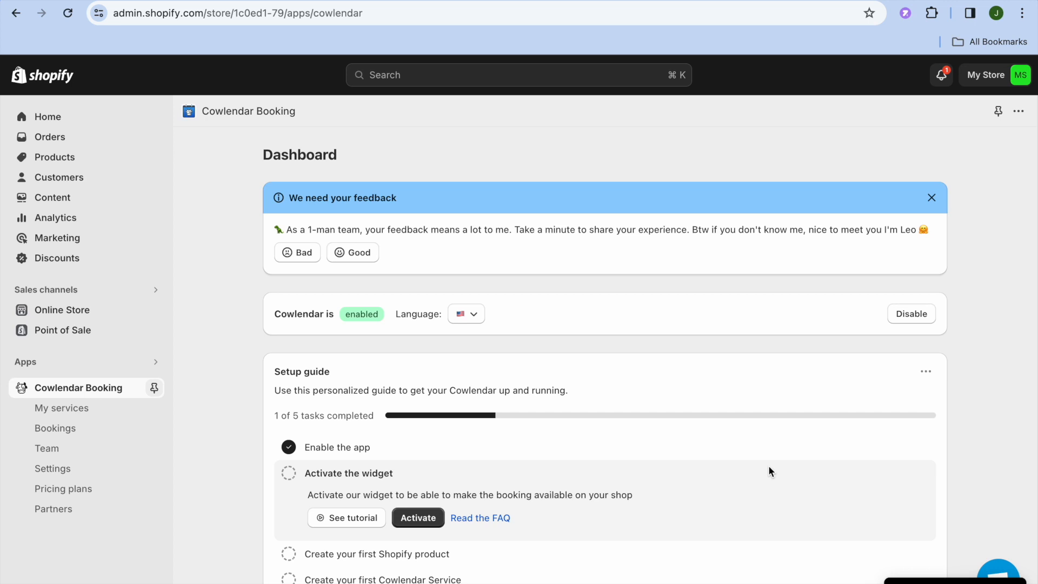
- Activate the Cowlendar widget from the setup guide, leaving its app embed enabled in the Dawn theme, and save the theme
scroll(769, 467, "down", 3)
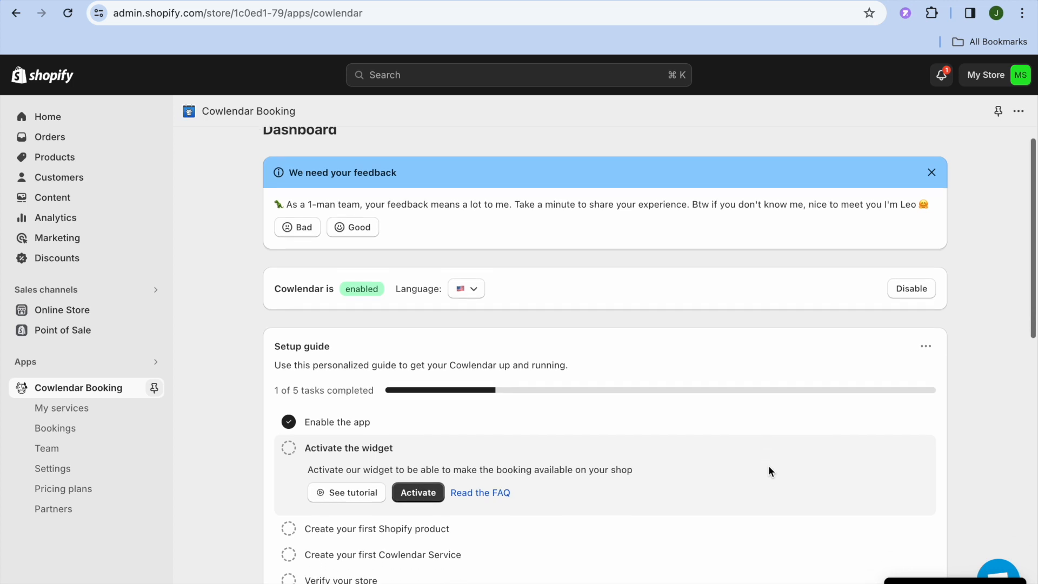
scroll(768, 465, "down", 1)
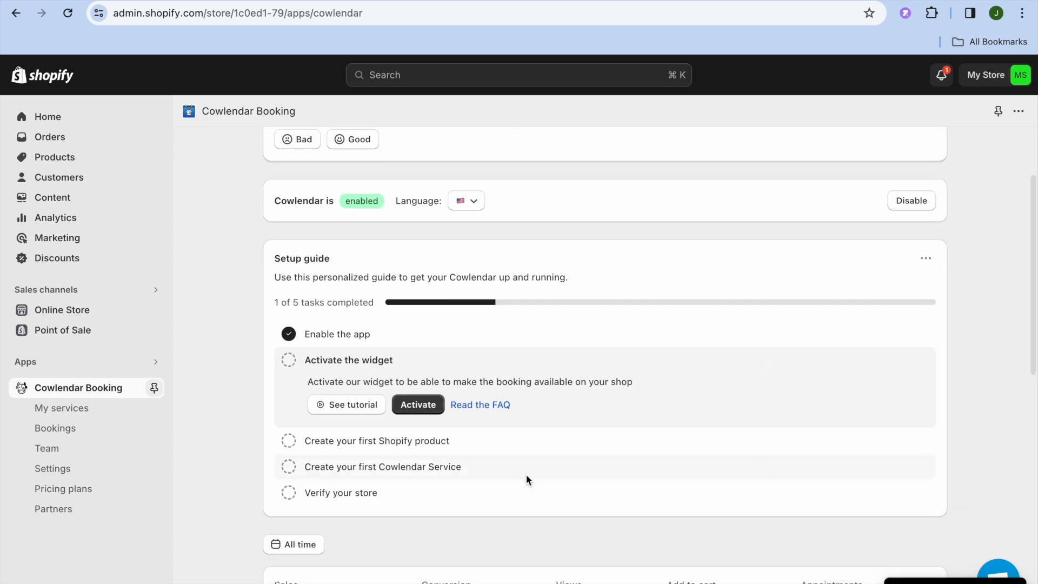
left_click(424, 409)
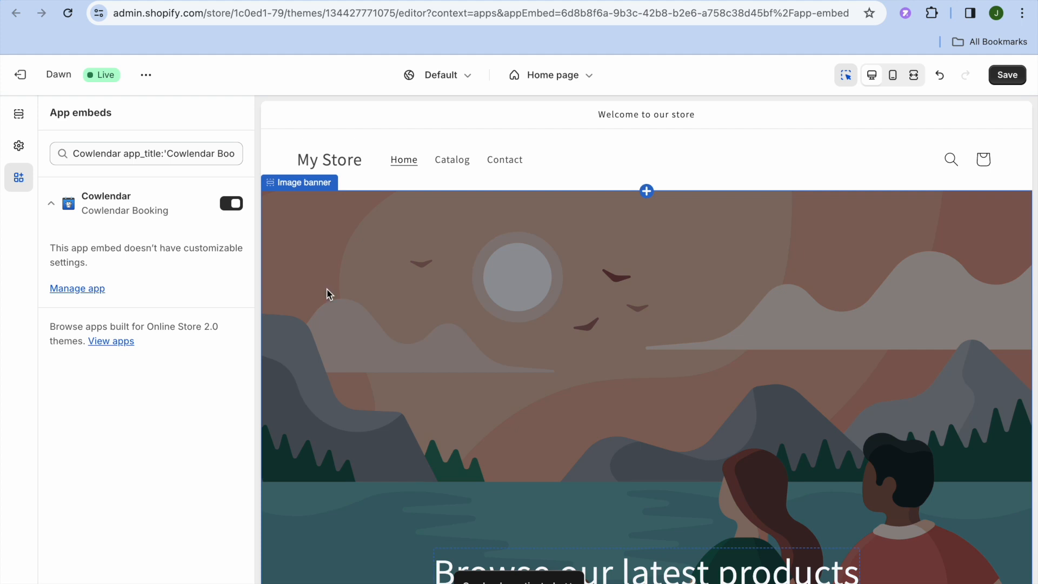
left_click(235, 213)
left_click(231, 212)
left_click(1008, 76)
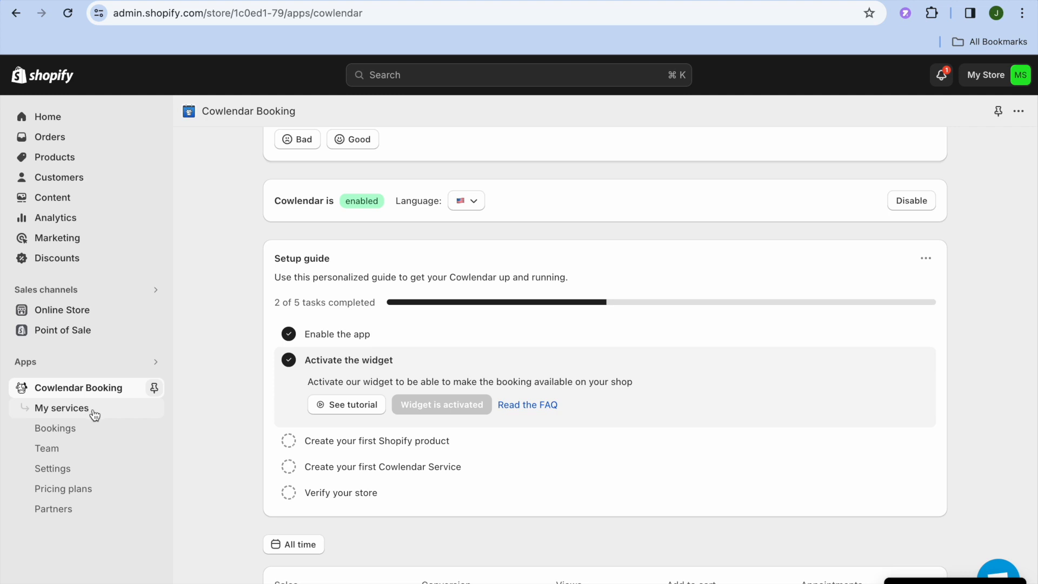
- Start creating the first Shopify product from Cowlendar's setup guide and title it CONSULTATION
left_click(370, 448)
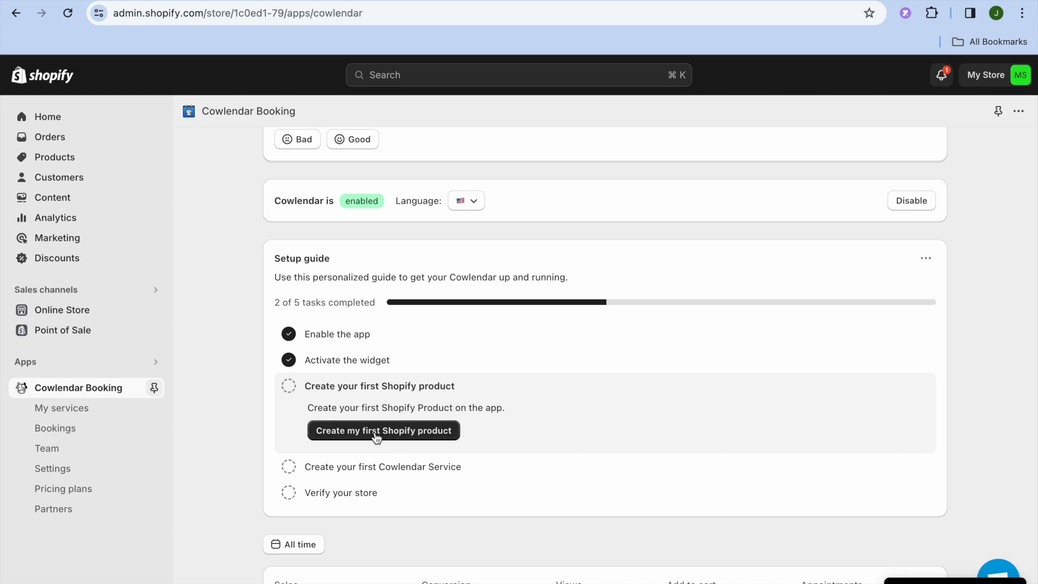
left_click(377, 434)
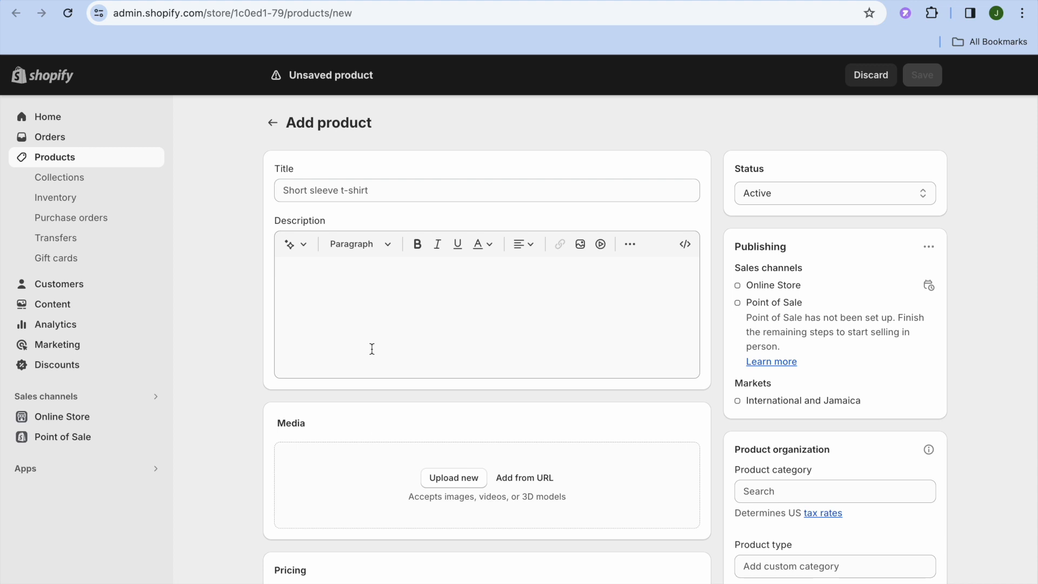
left_click(368, 198)
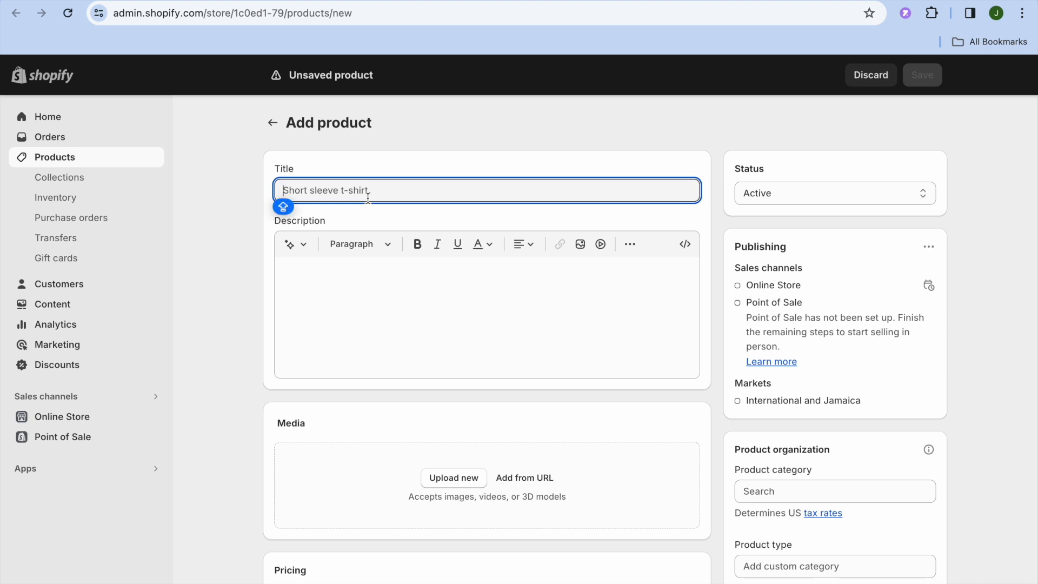
type("CONS")
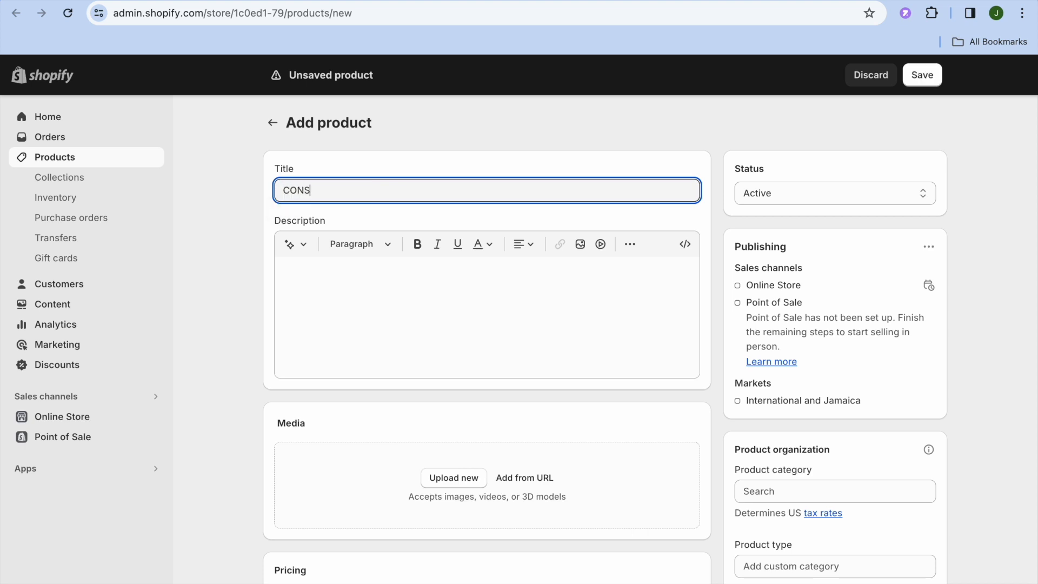
type("ULTATION")
left_click(372, 271)
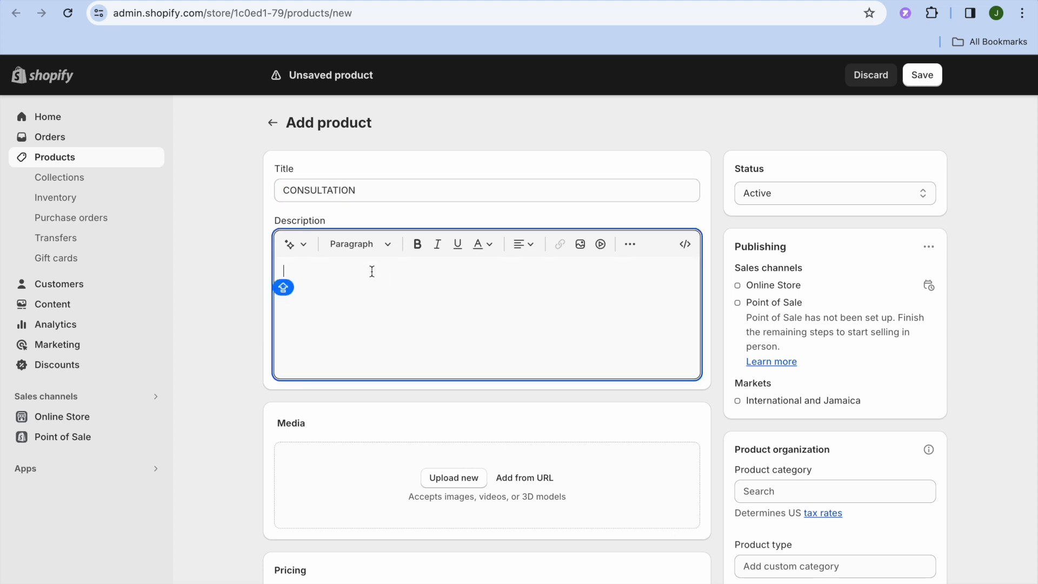
- Upload "Copy of Blue Modern Eye Catching Vlog YouTube Thumbnail (8).png" from Downloads as the product's media
scroll(372, 271, "down", 4)
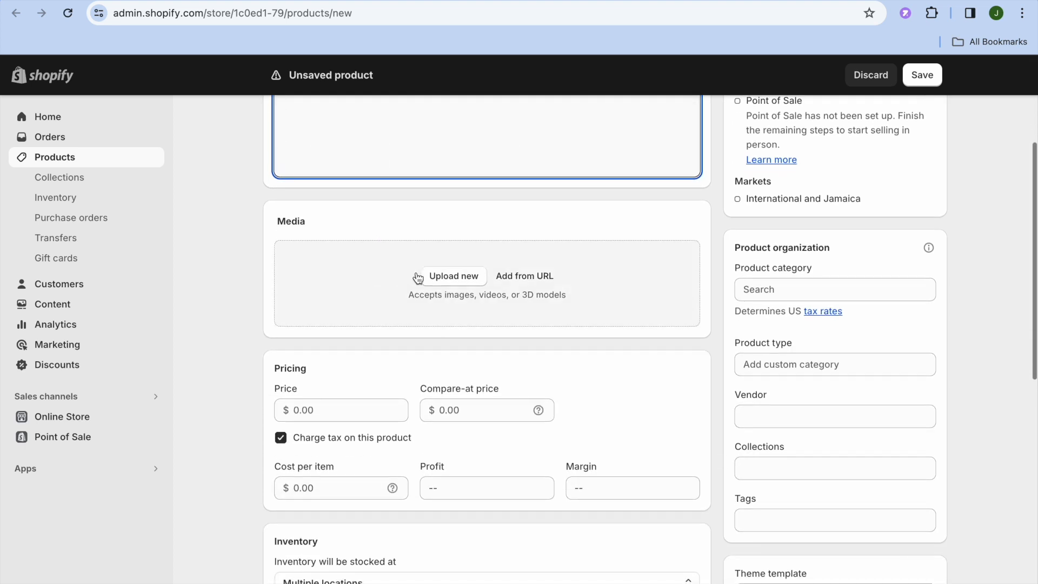
left_click(448, 280)
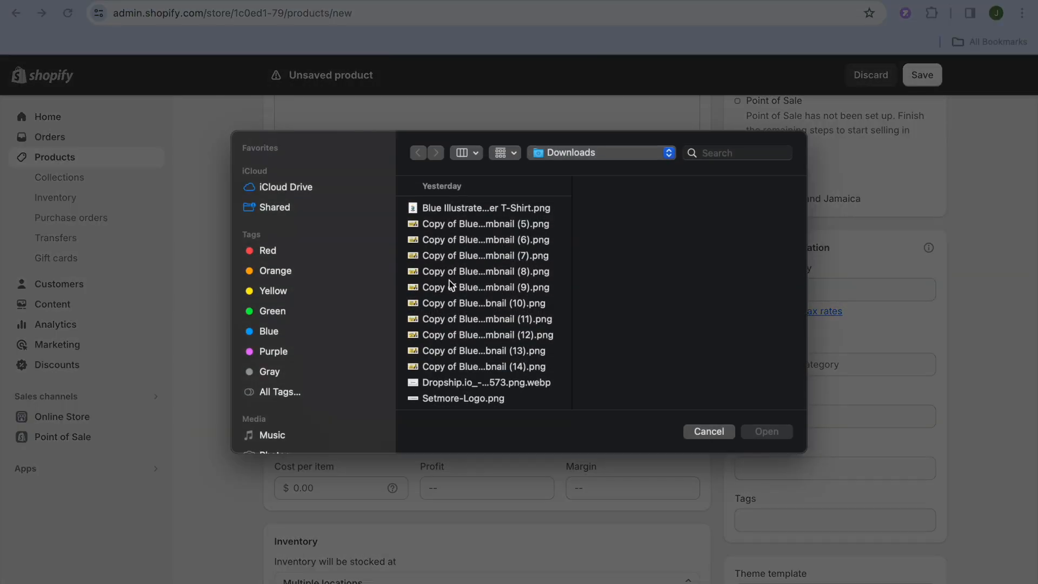
left_click(482, 272)
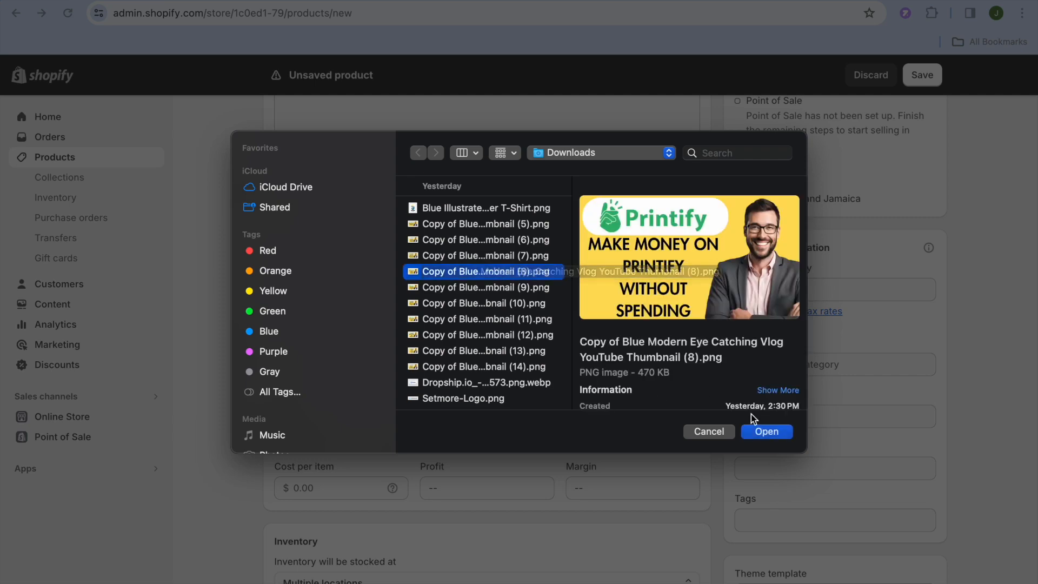
left_click(776, 432)
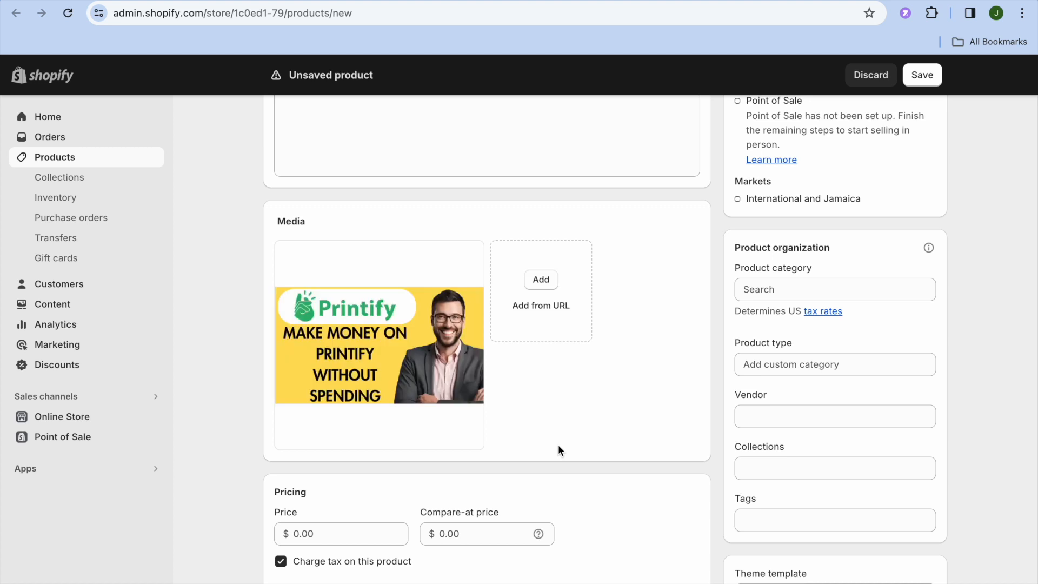
- Set the product's price to $8
scroll(558, 444, "down", 5)
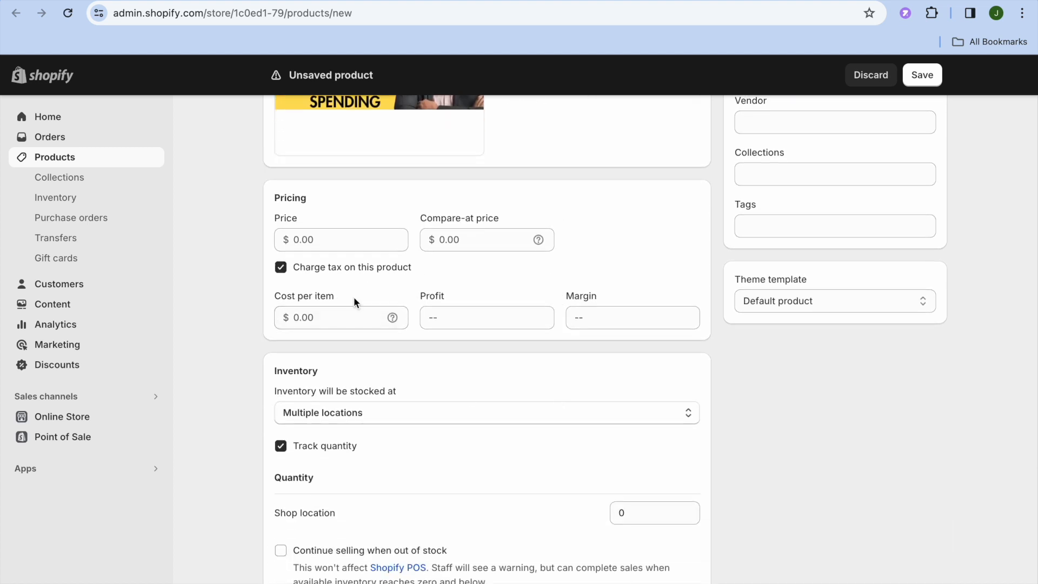
left_click(321, 241)
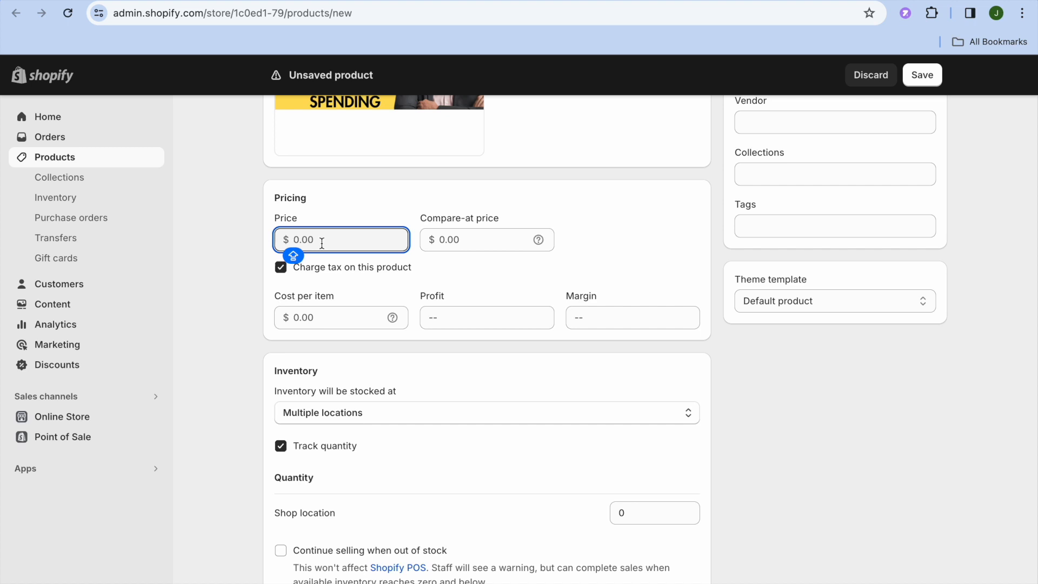
type("8")
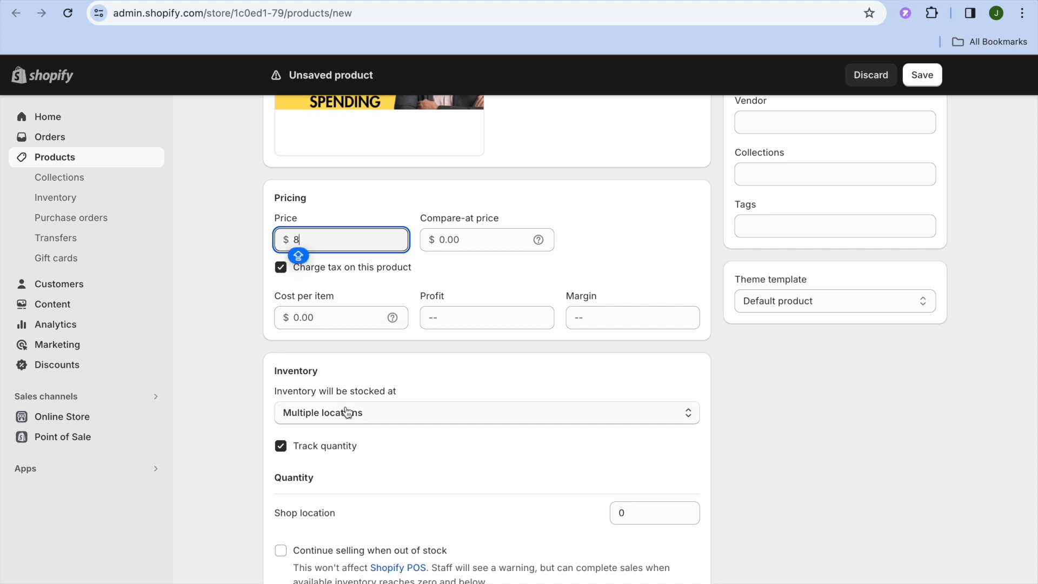
- Turn off quantity tracking and the physical product option for the consultation product
left_click(280, 446)
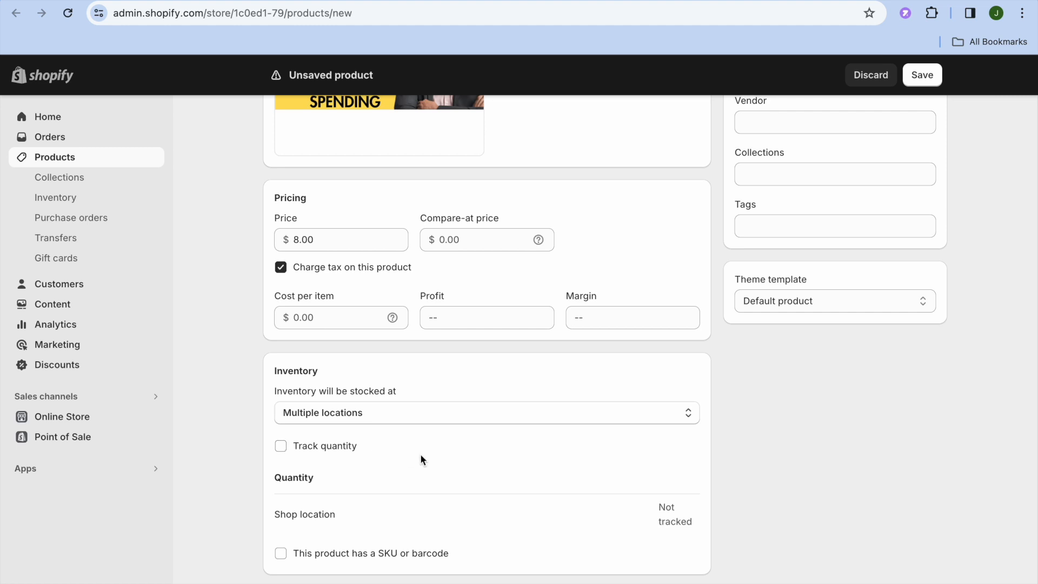
scroll(421, 455, "down", 5)
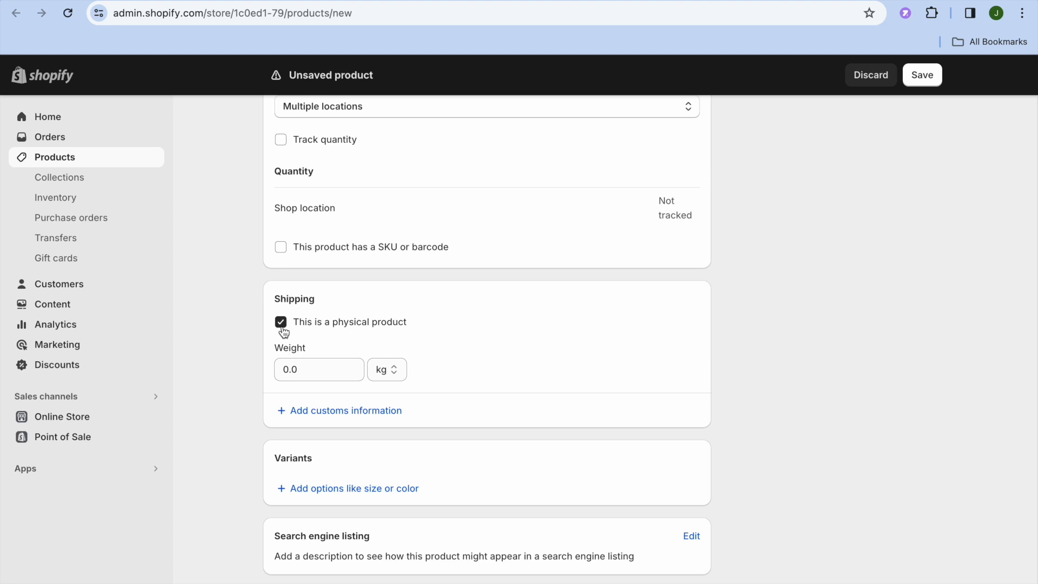
left_click(282, 328)
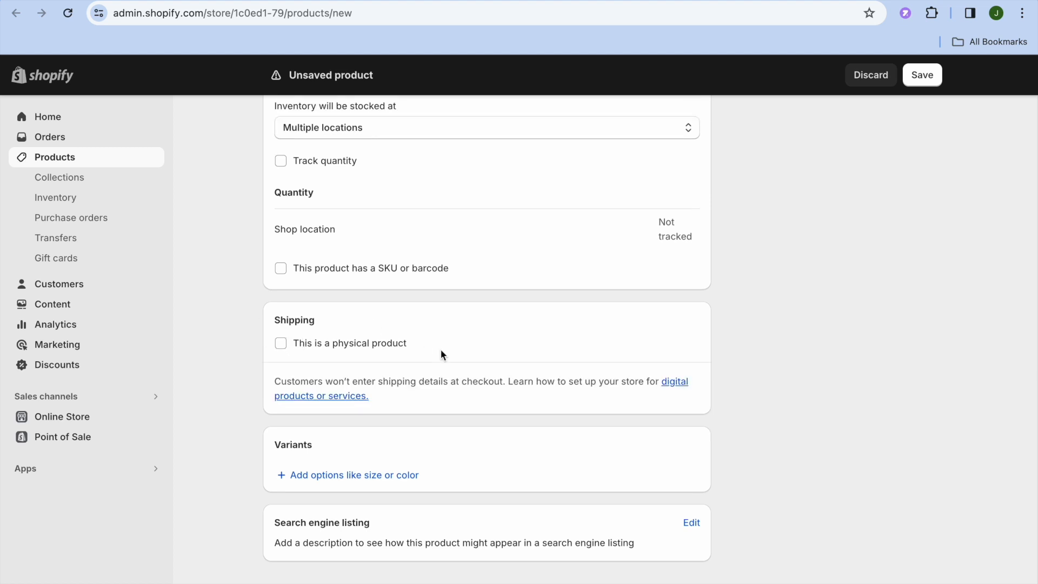
scroll(440, 352, "up", 6)
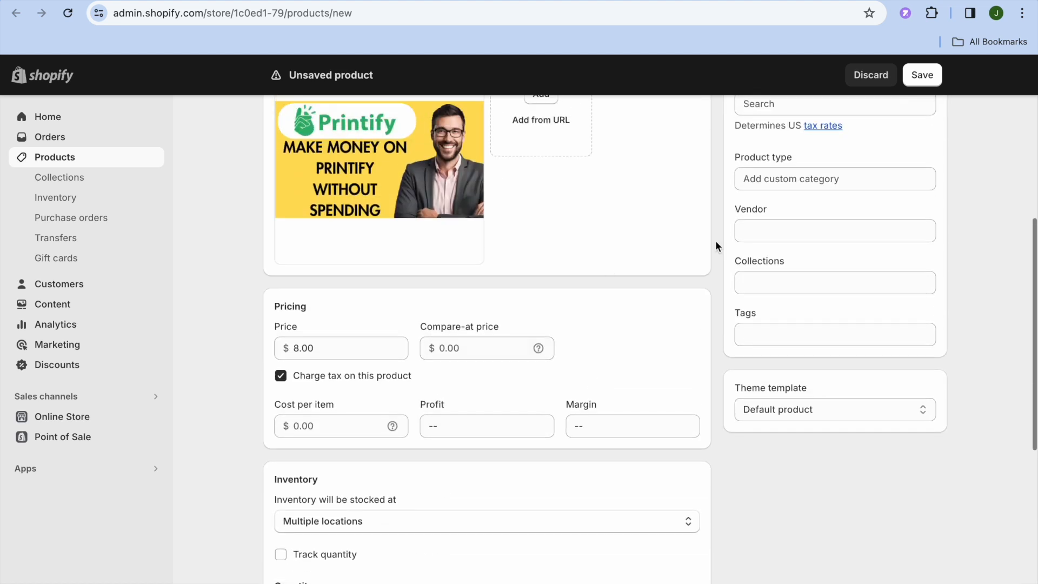
- Save the consultation product and start creating the first Cowlendar service as a Regular booking from the setup guide
left_click(919, 78)
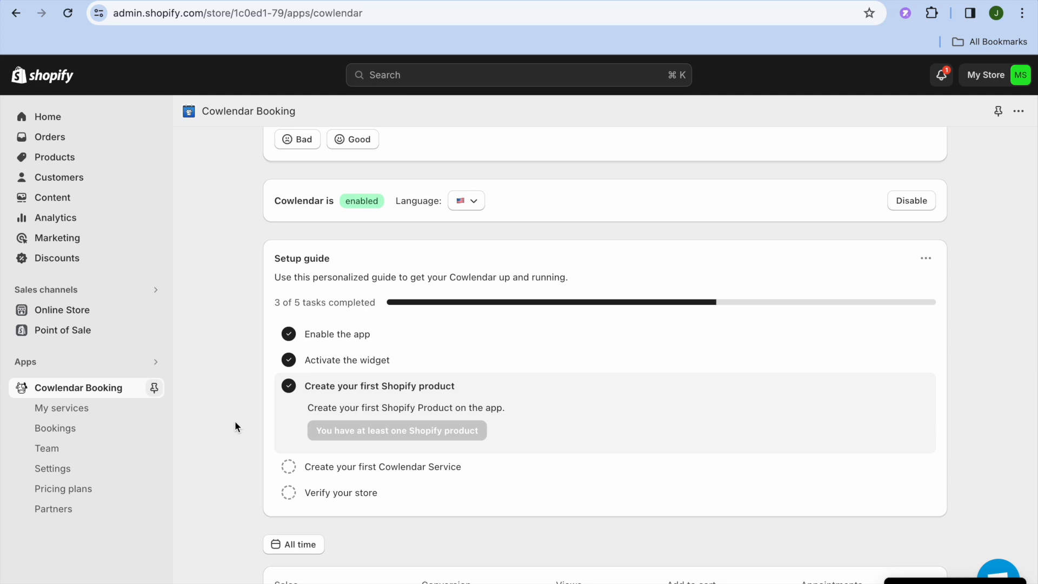
left_click(344, 472)
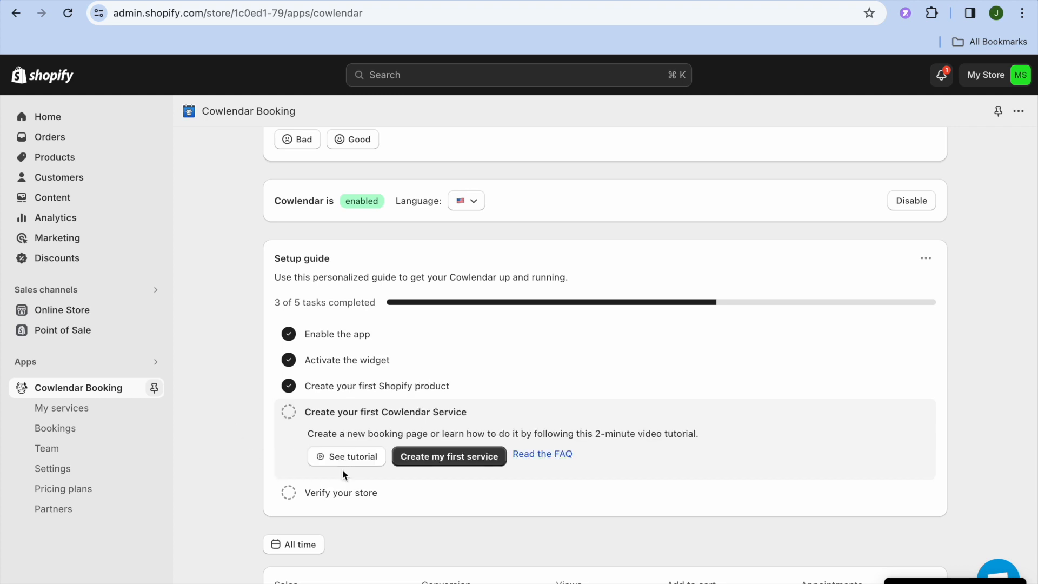
left_click(425, 459)
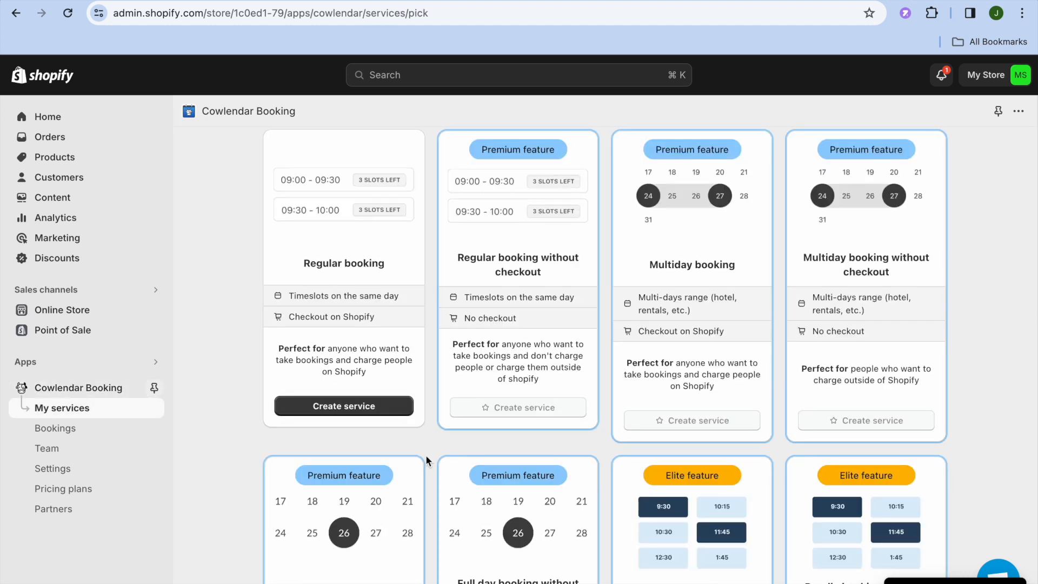
left_click(360, 410)
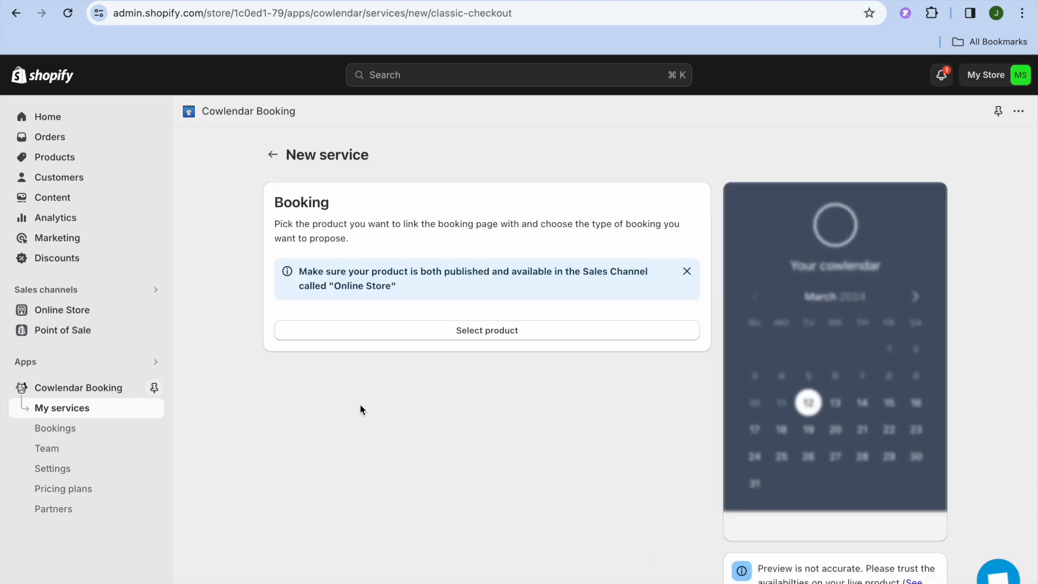
- Link the CONSULTATION product to the new booking service
left_click(444, 340)
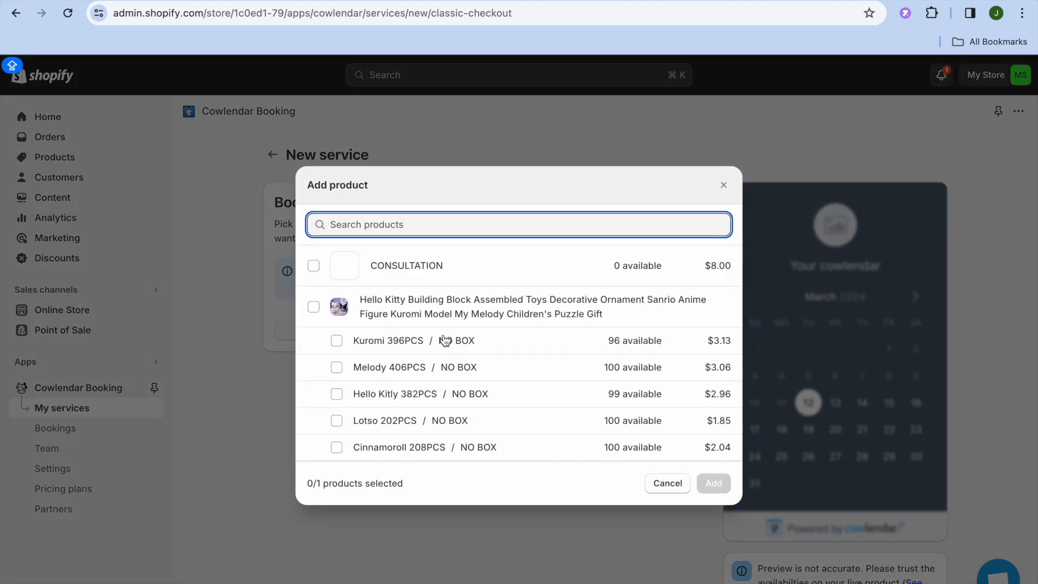
left_click(313, 267)
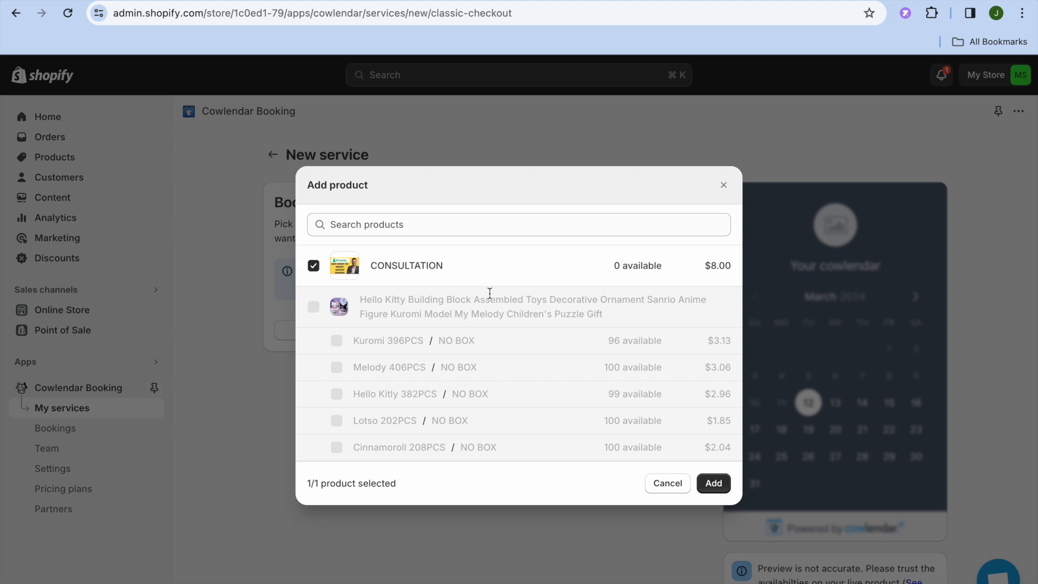
left_click(713, 483)
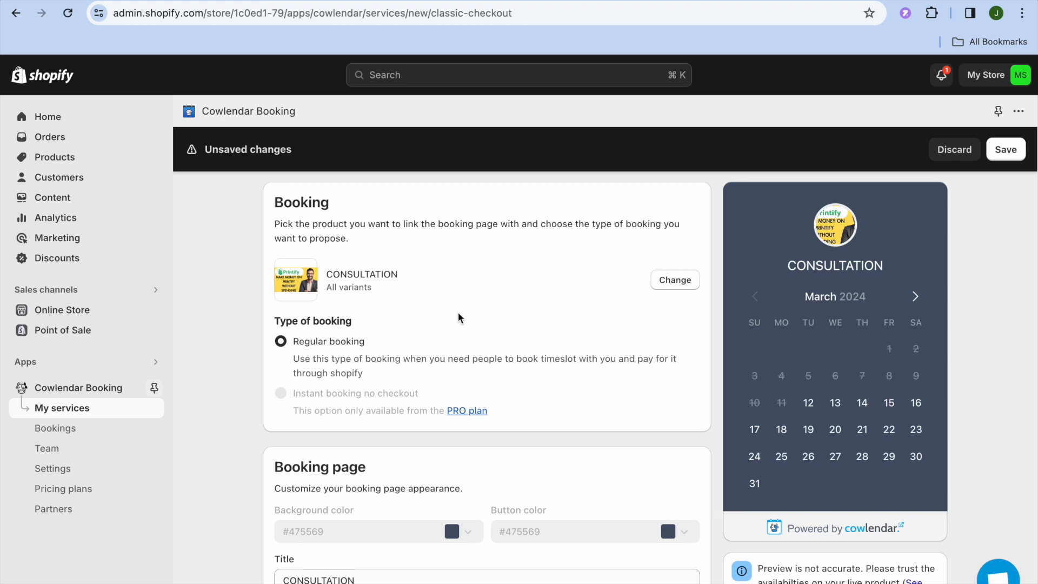
- Examine the background color choices offered for the booking page
scroll(458, 317, "down", 4)
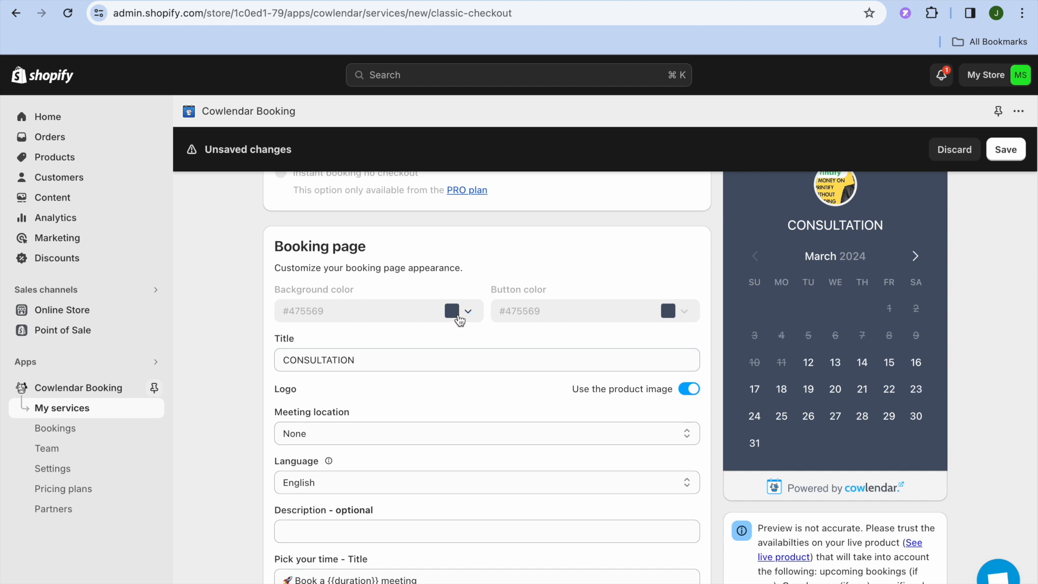
left_click(468, 313)
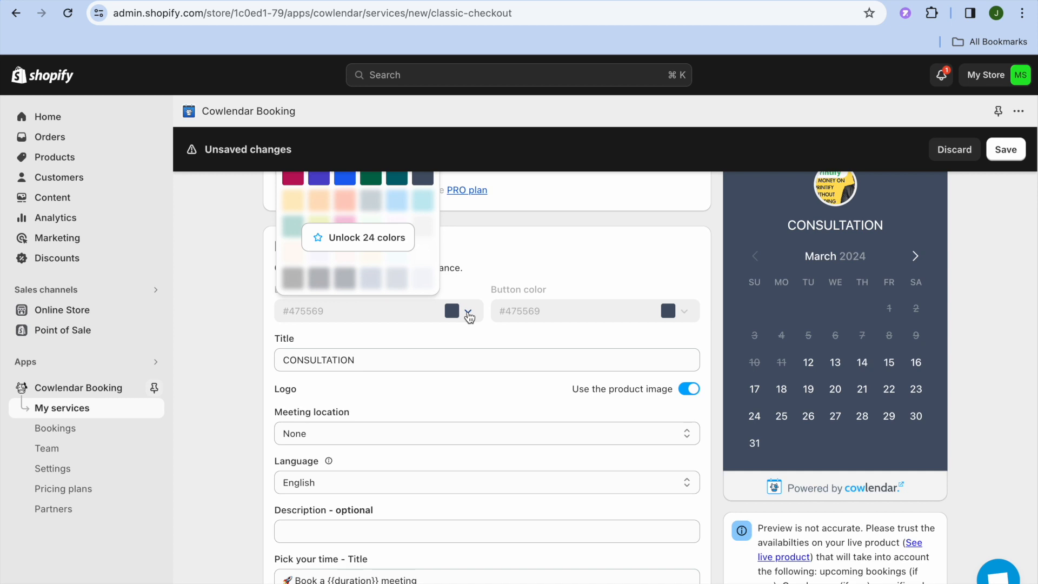
scroll(469, 316, "up", 1)
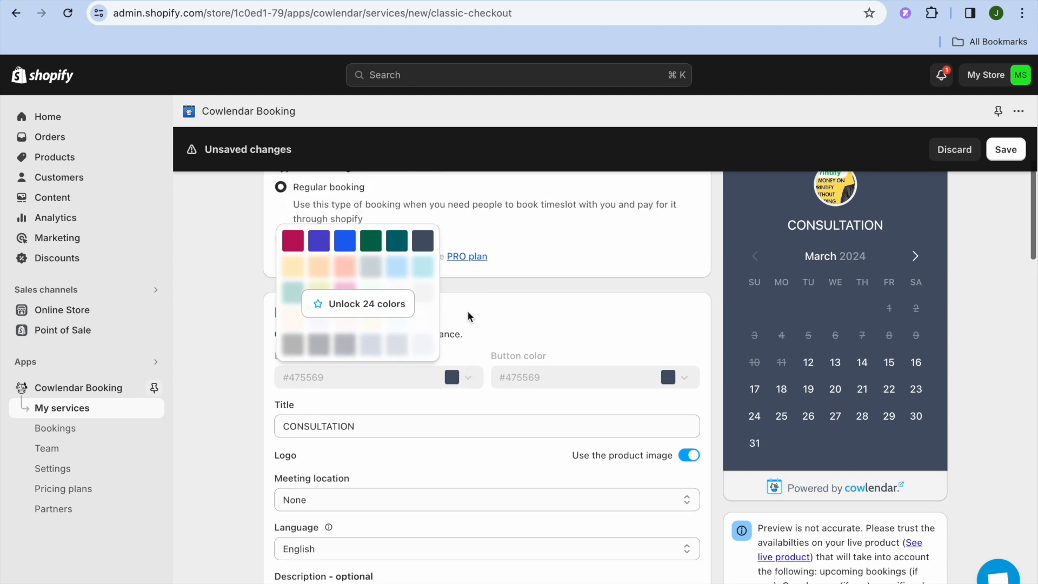
left_click(472, 366)
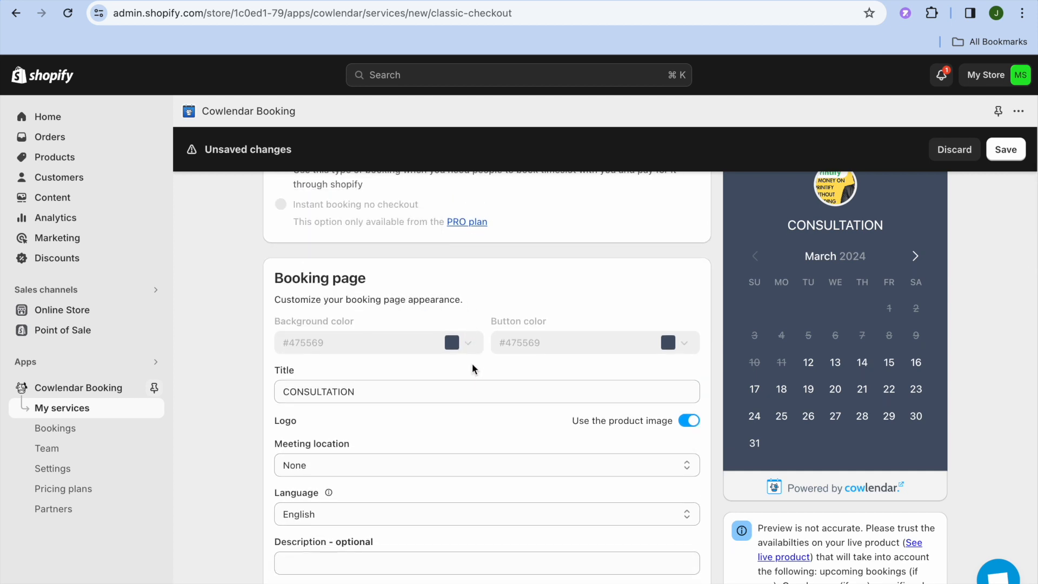
scroll(473, 365, "down", 1)
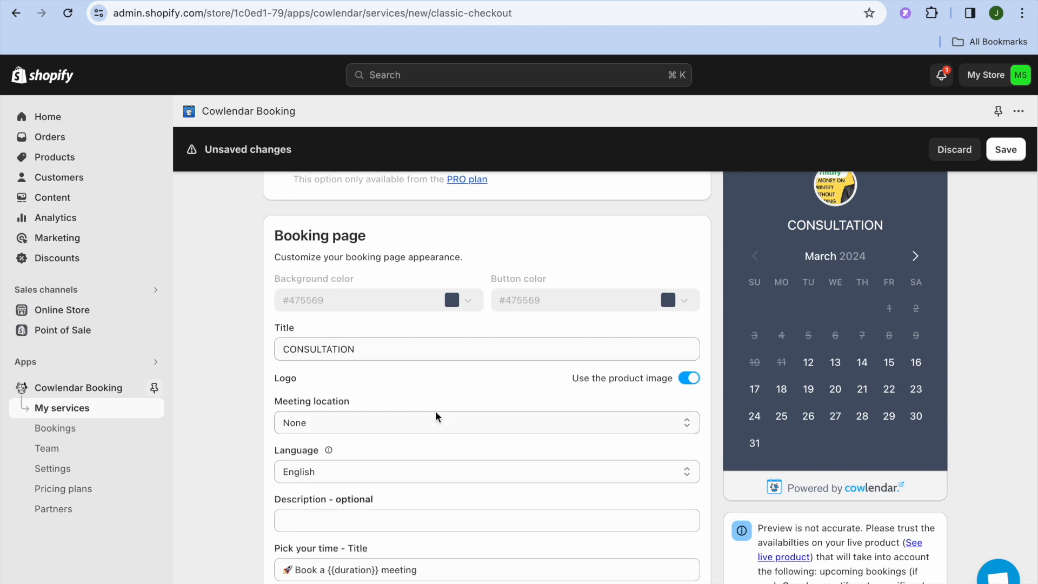
- Try Google meet, Zoom and Phone call as the service's meeting location, and set it back to None
scroll(435, 415, "down", 3)
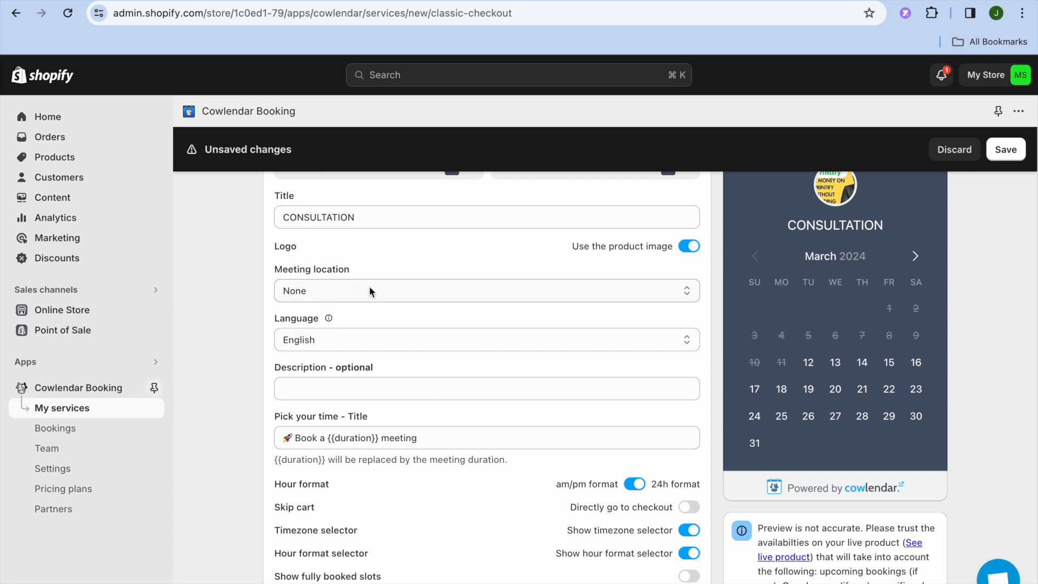
left_click(391, 290)
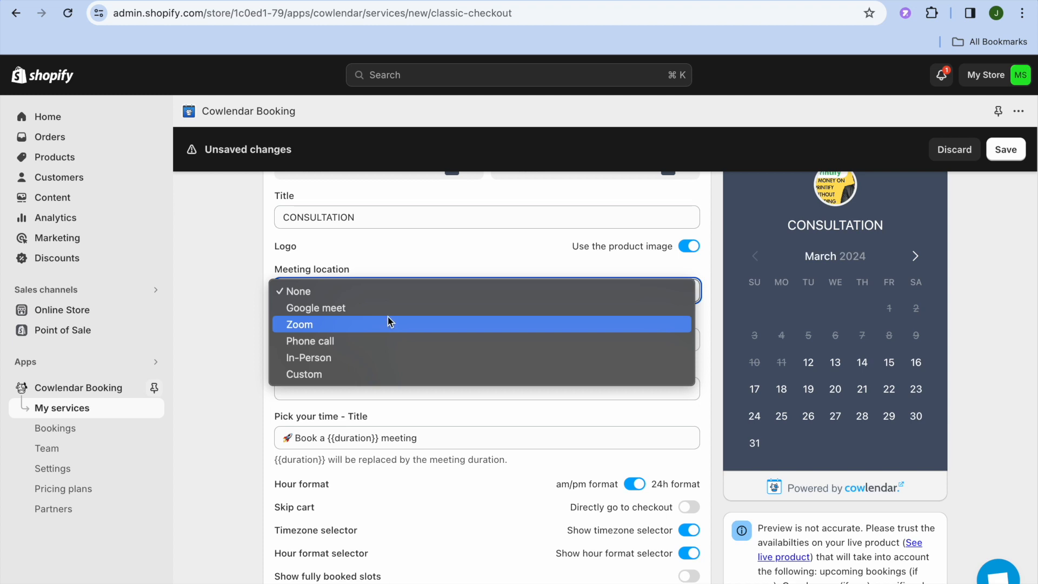
left_click(388, 307)
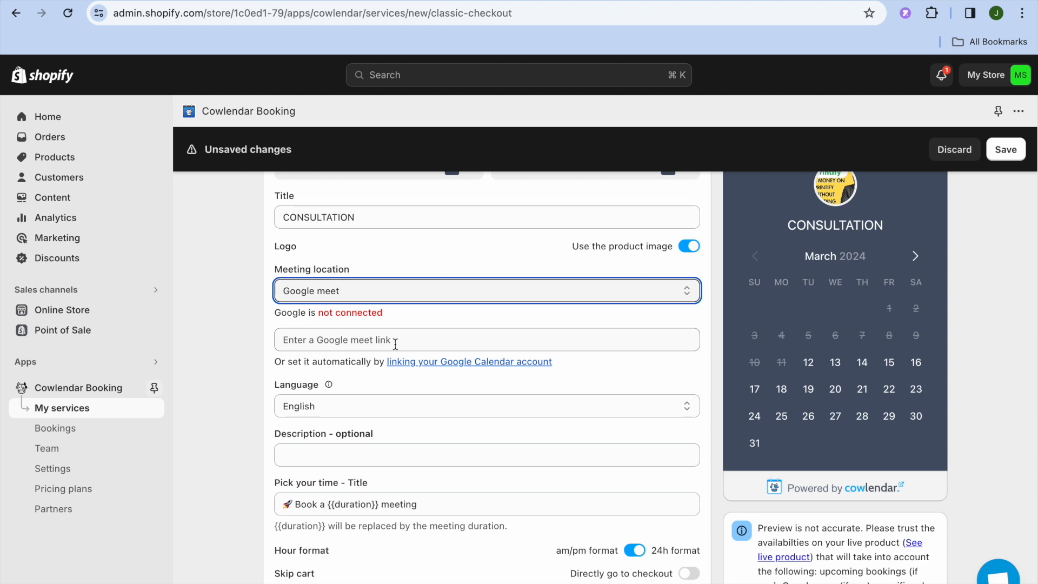
left_click(417, 293)
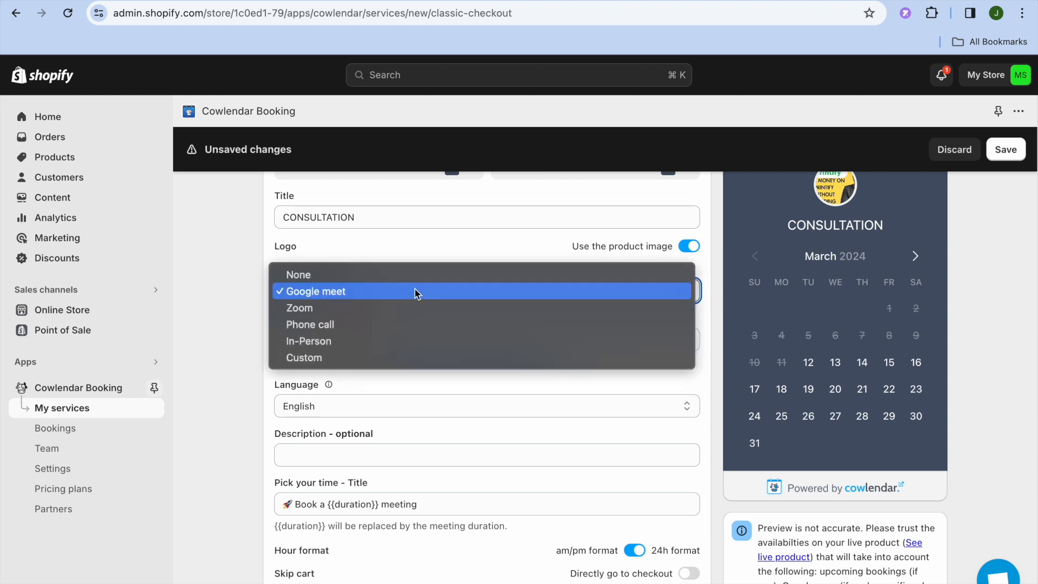
left_click(403, 309)
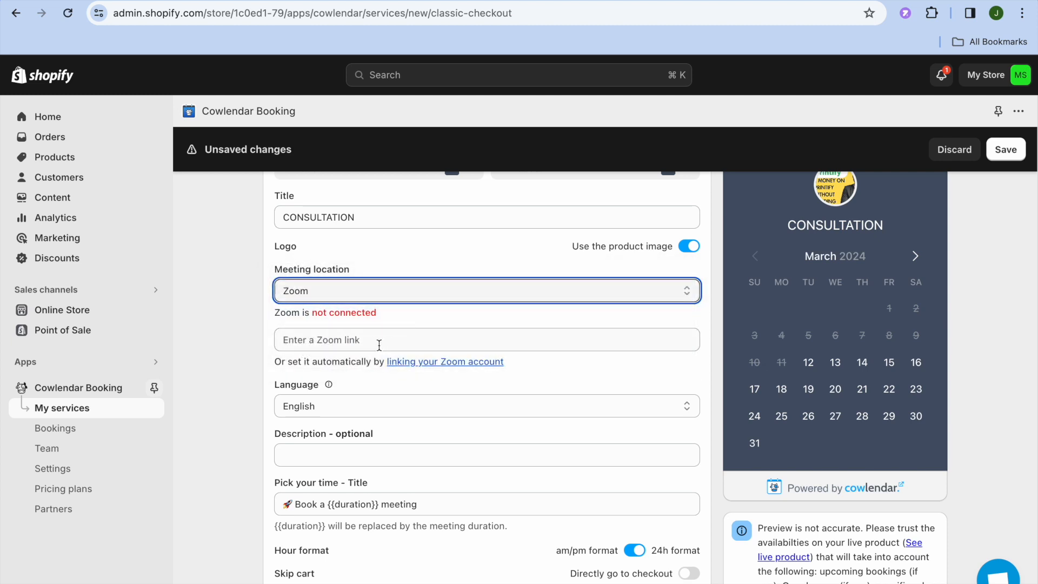
left_click(416, 292)
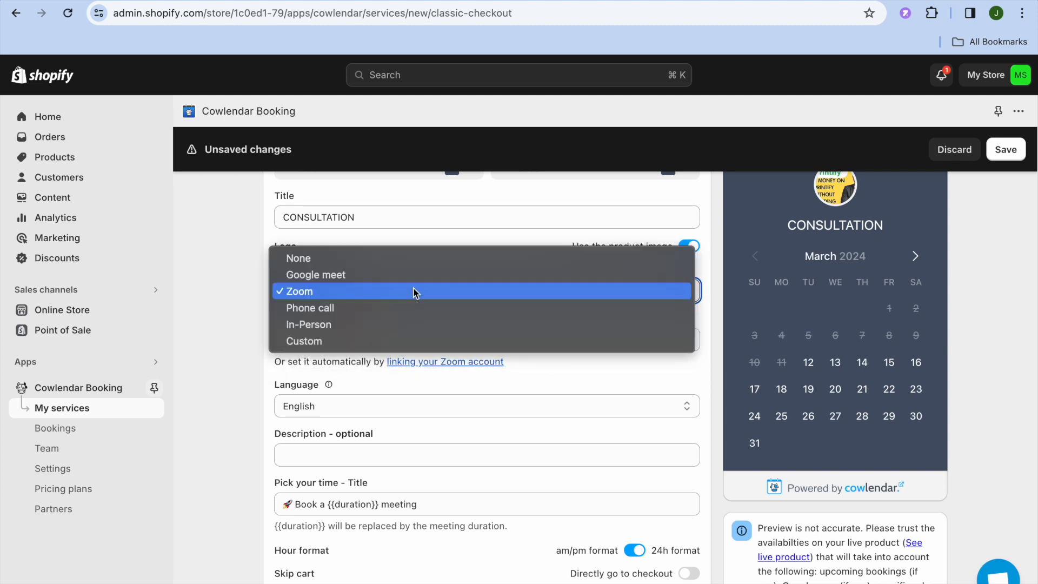
left_click(410, 312)
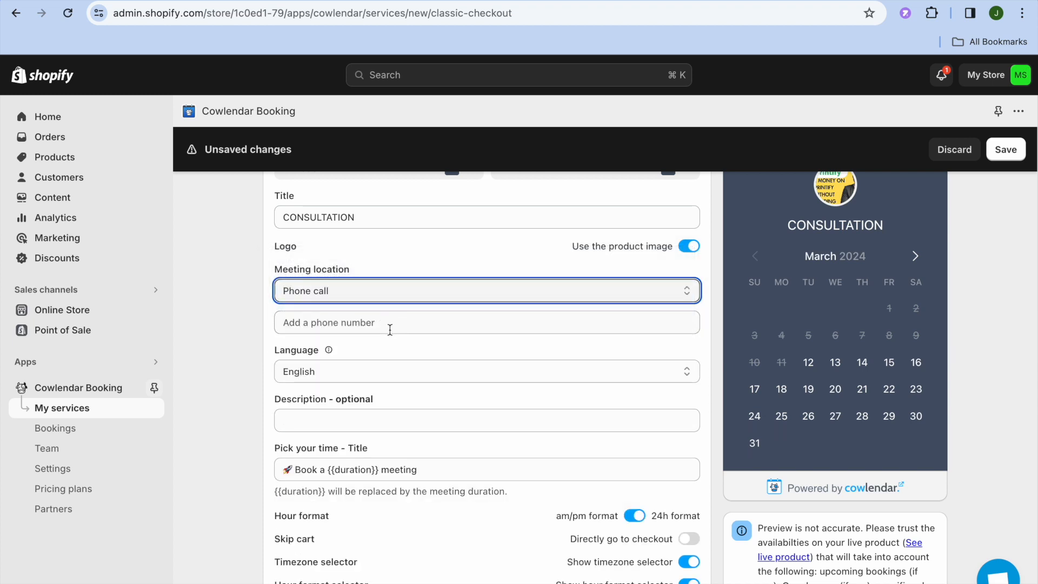
left_click(407, 293)
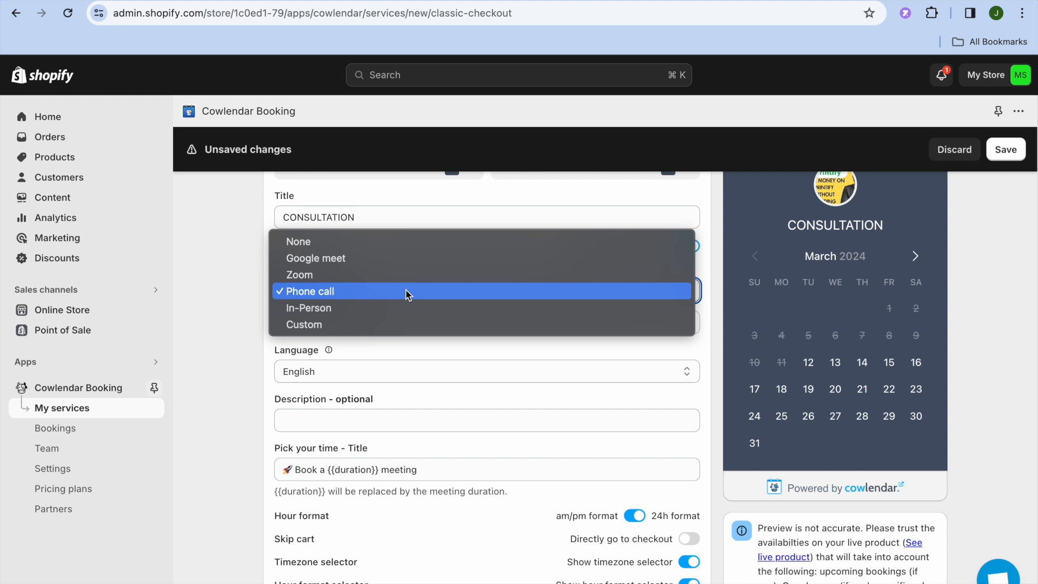
left_click(398, 242)
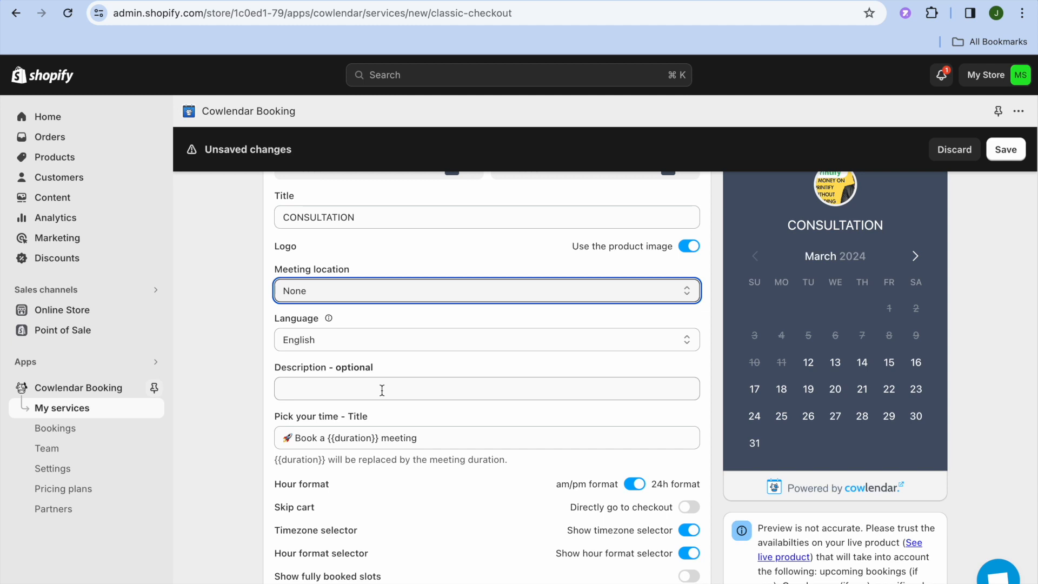
- Review the booking page's display options and expand the advanced configuration to examine its button labels and booking texts
scroll(382, 390, "down", 3)
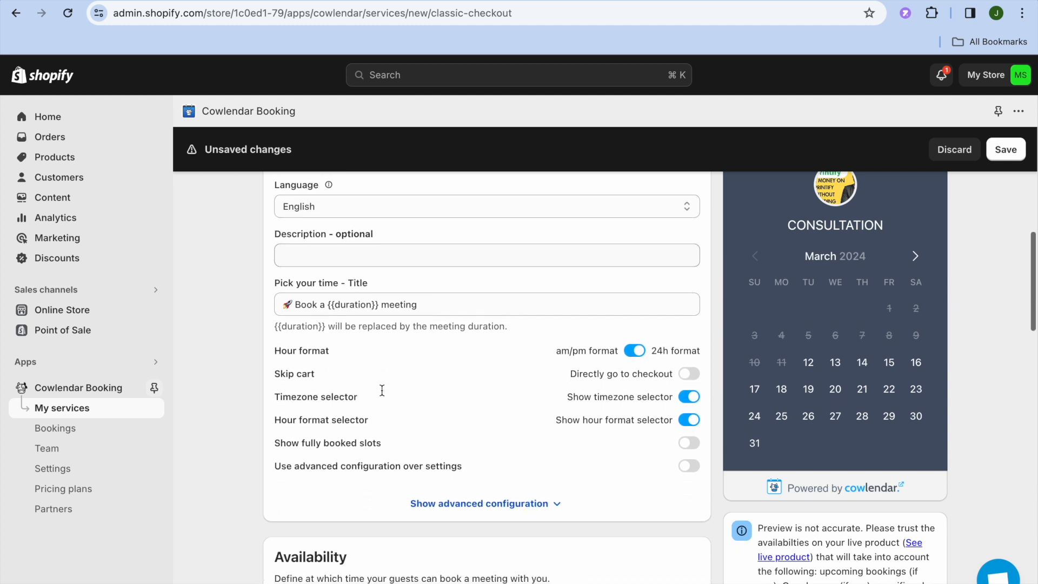
scroll(382, 390, "down", 3)
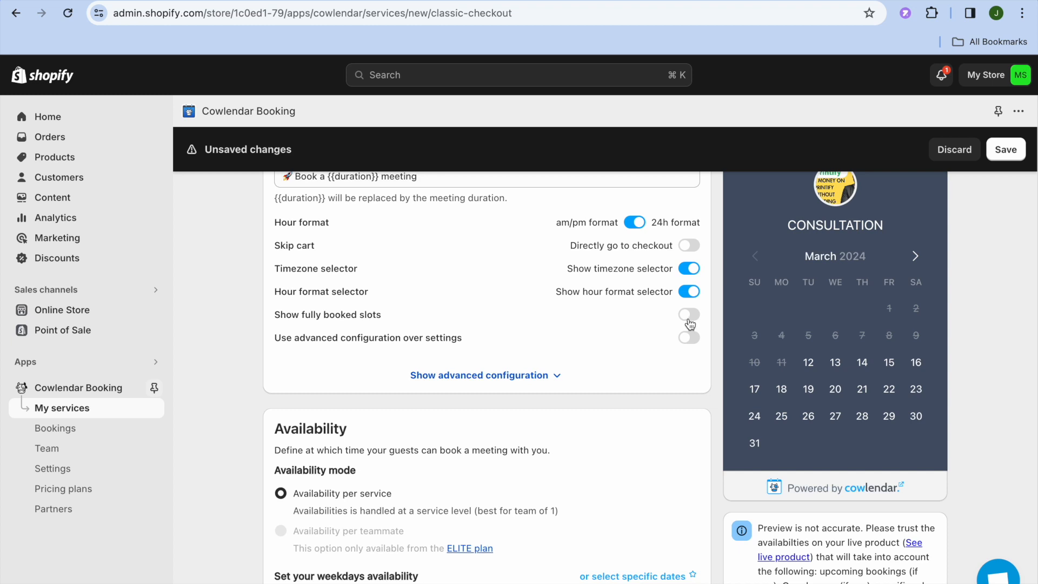
left_click(528, 381)
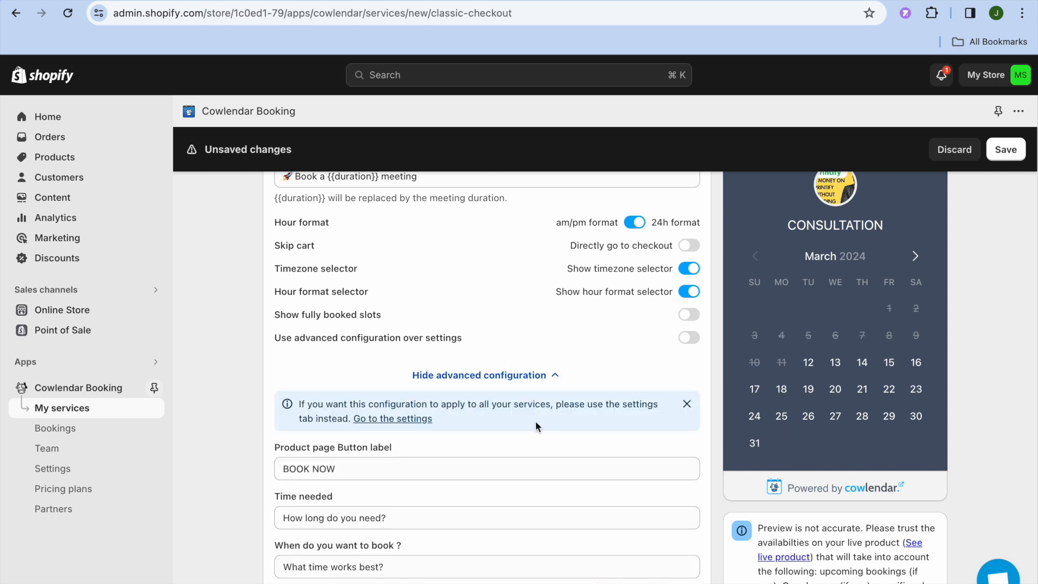
scroll(536, 425, "down", 2)
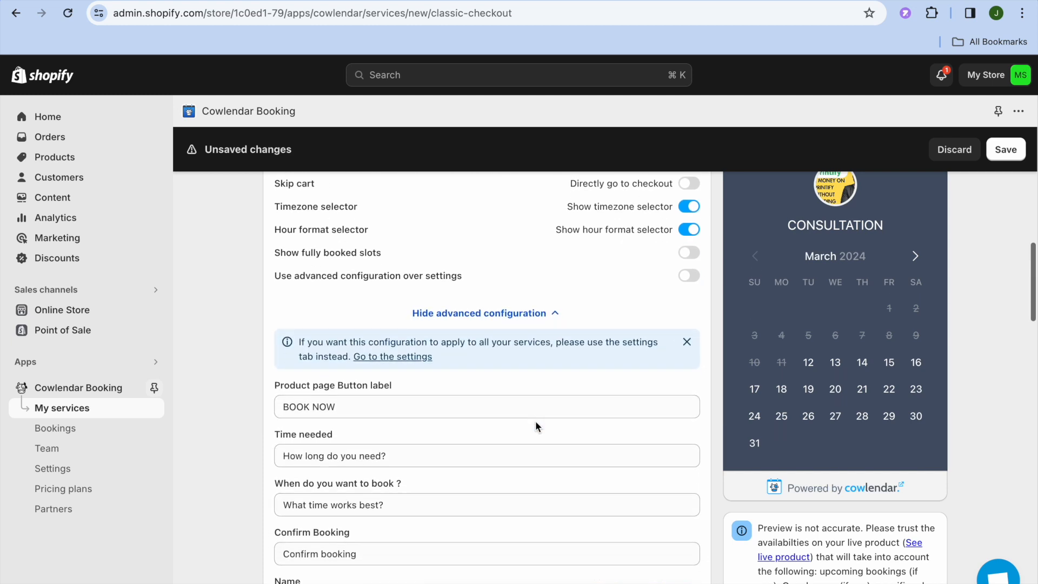
scroll(536, 421, "down", 1)
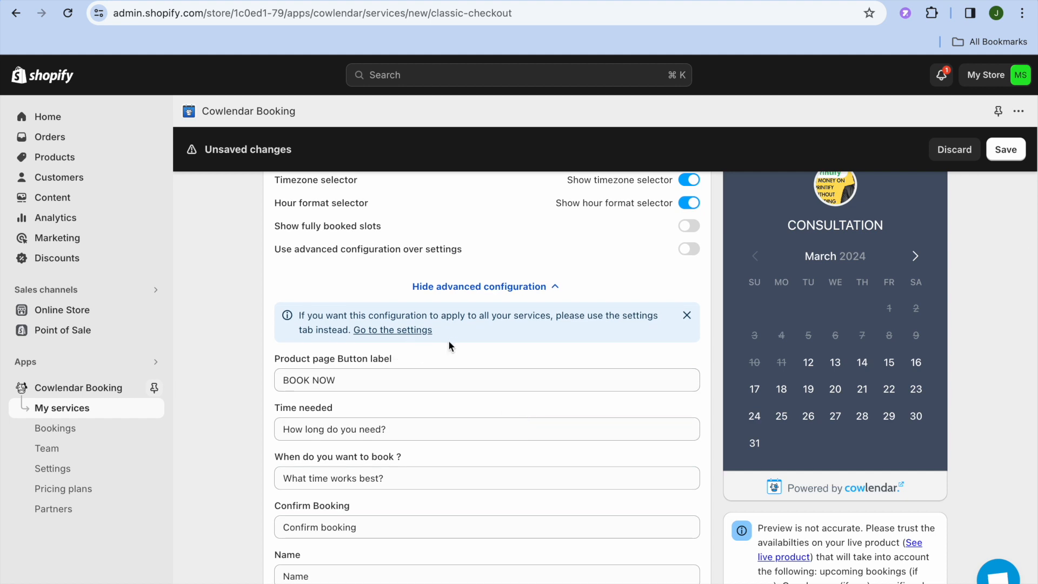
left_click(372, 381)
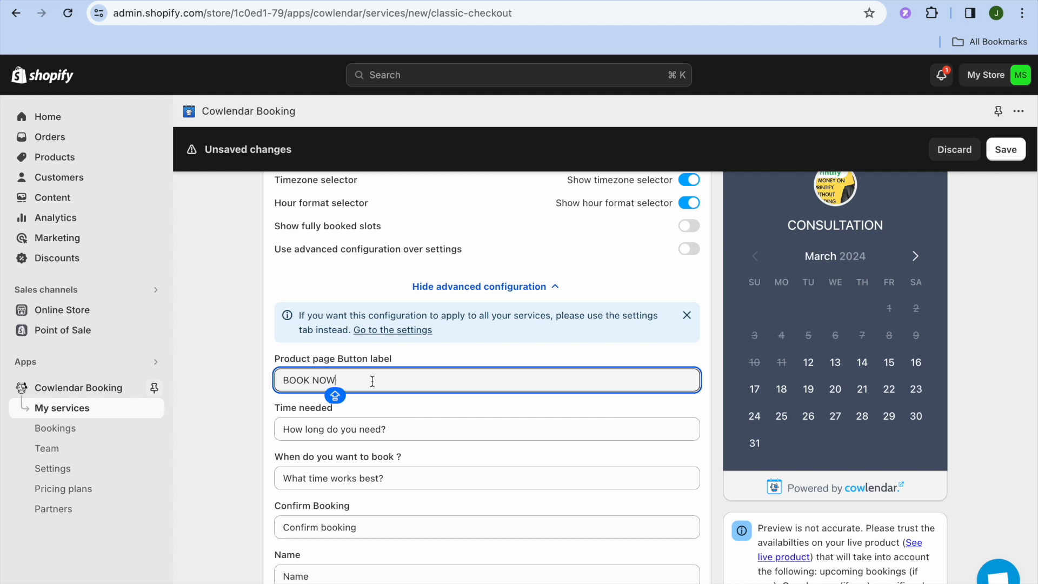
scroll(372, 381, "down", 2)
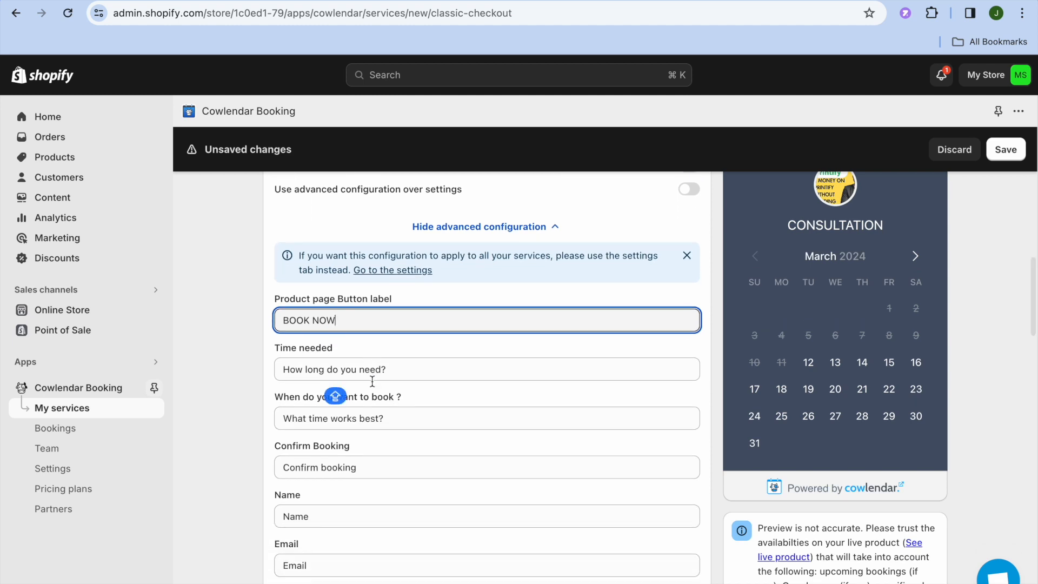
scroll(372, 381, "down", 15)
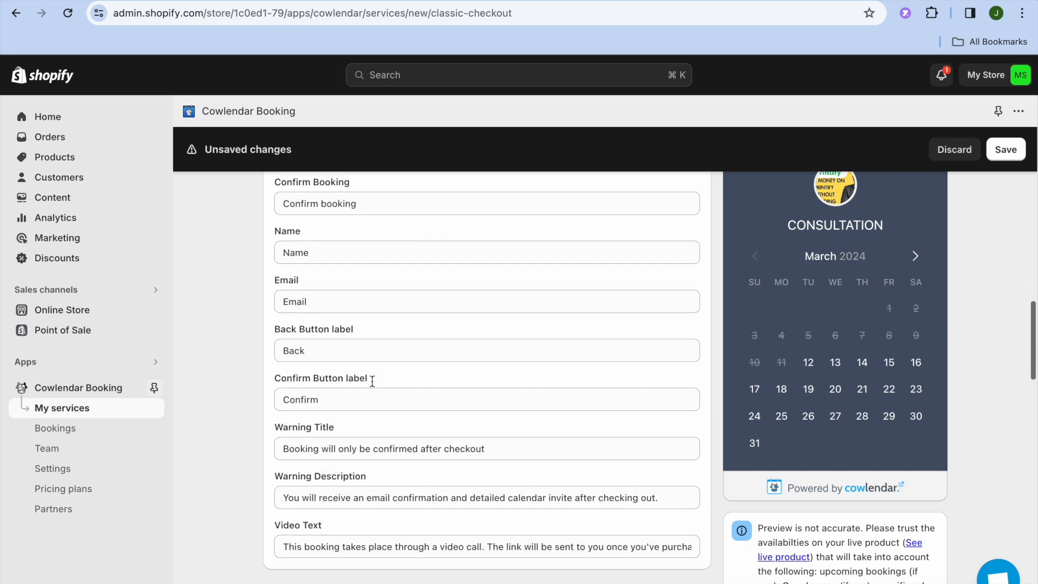
- Set the service's every-day availability to start at 10:00 and end at 16:00
scroll(372, 381, "down", 1)
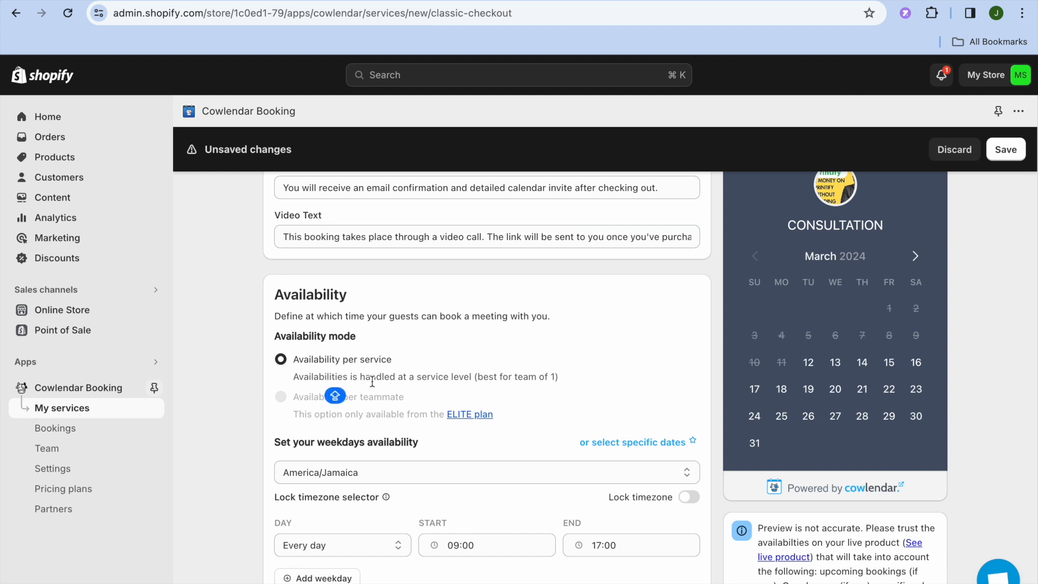
scroll(372, 381, "down", 4)
scroll(372, 381, "down", 1)
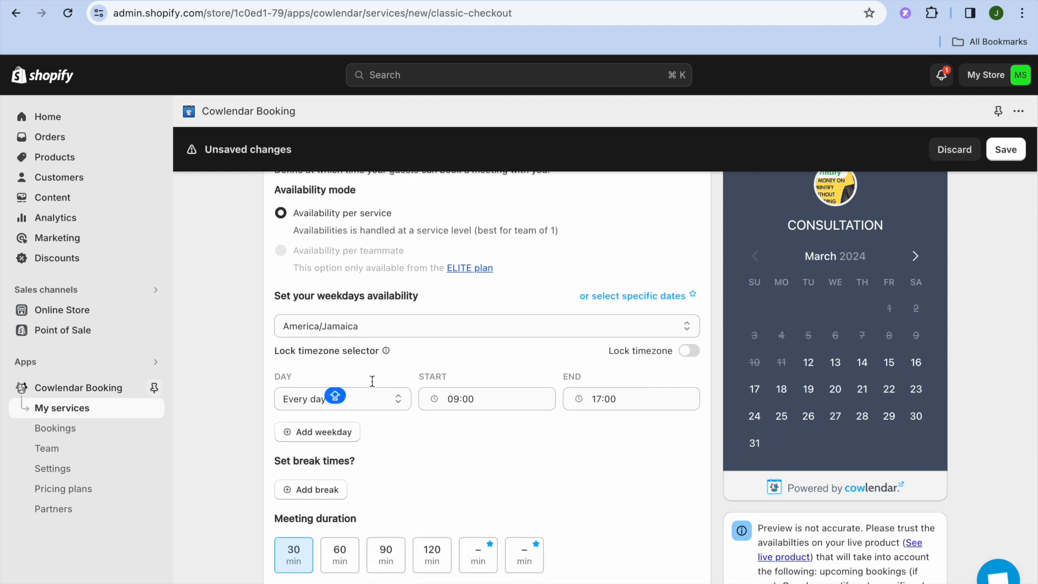
left_click(475, 401)
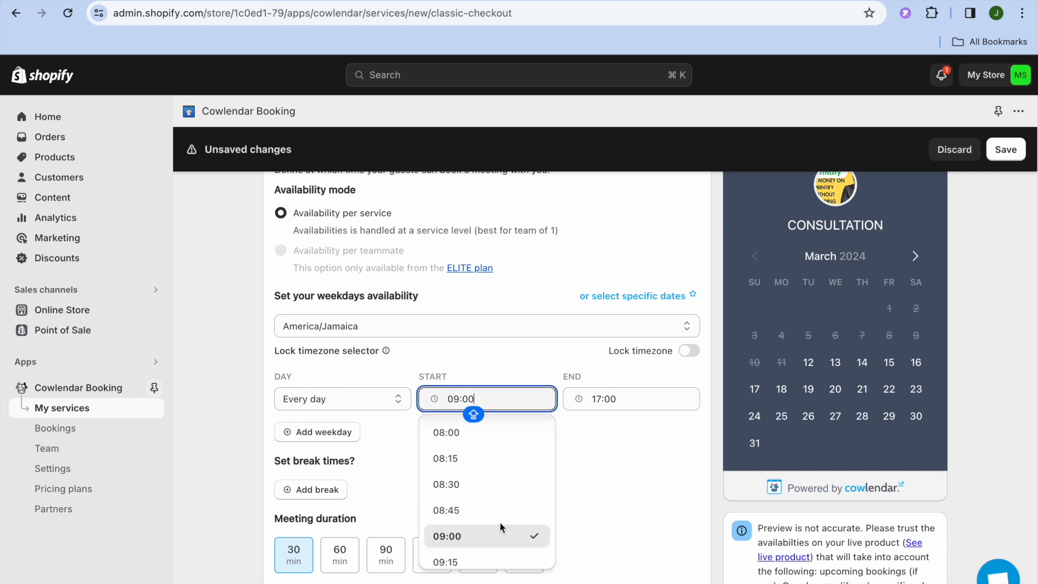
scroll(500, 527, "down", 2)
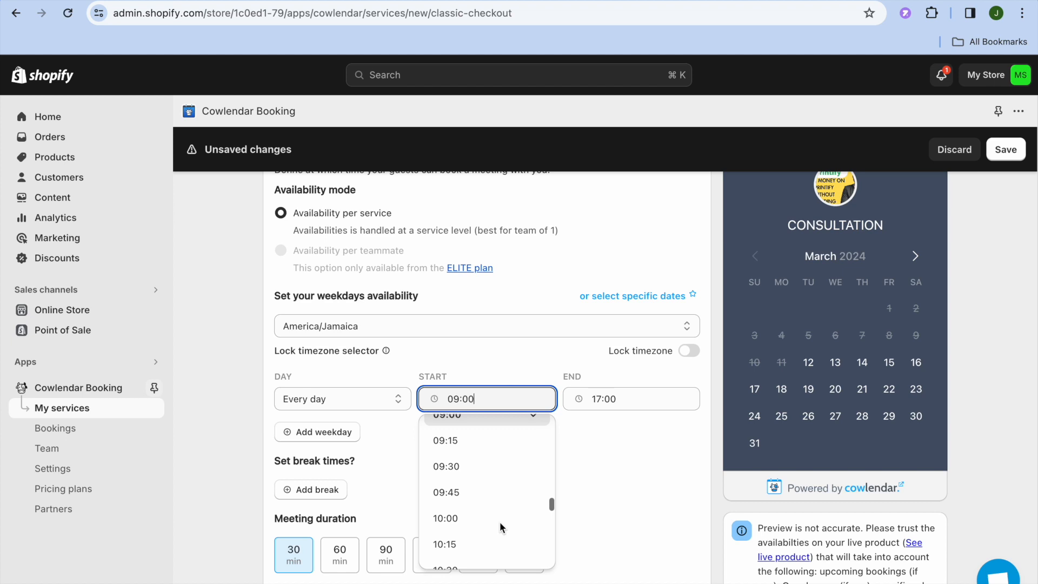
left_click(472, 527)
left_click(622, 402)
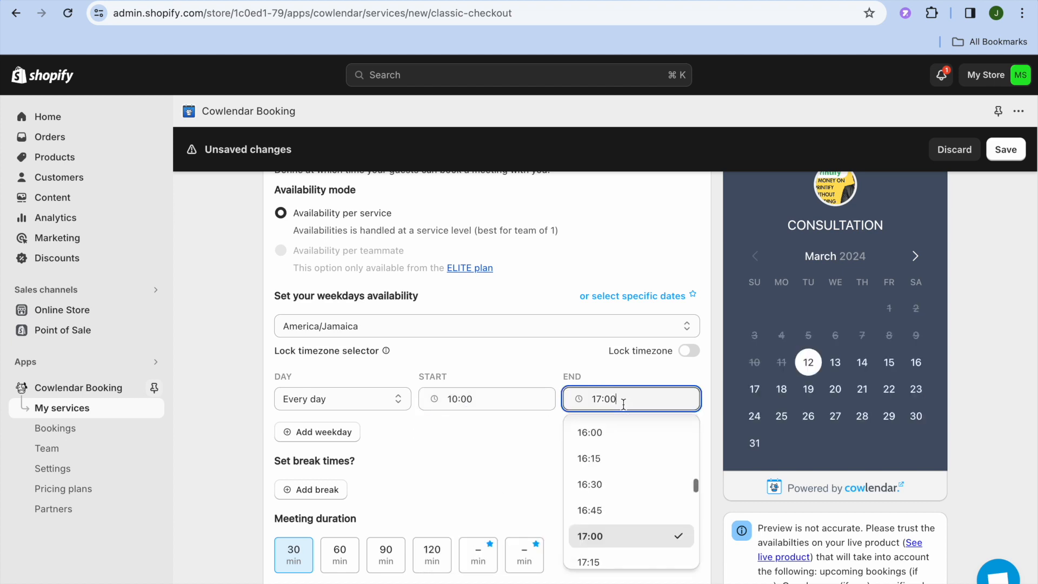
left_click(623, 431)
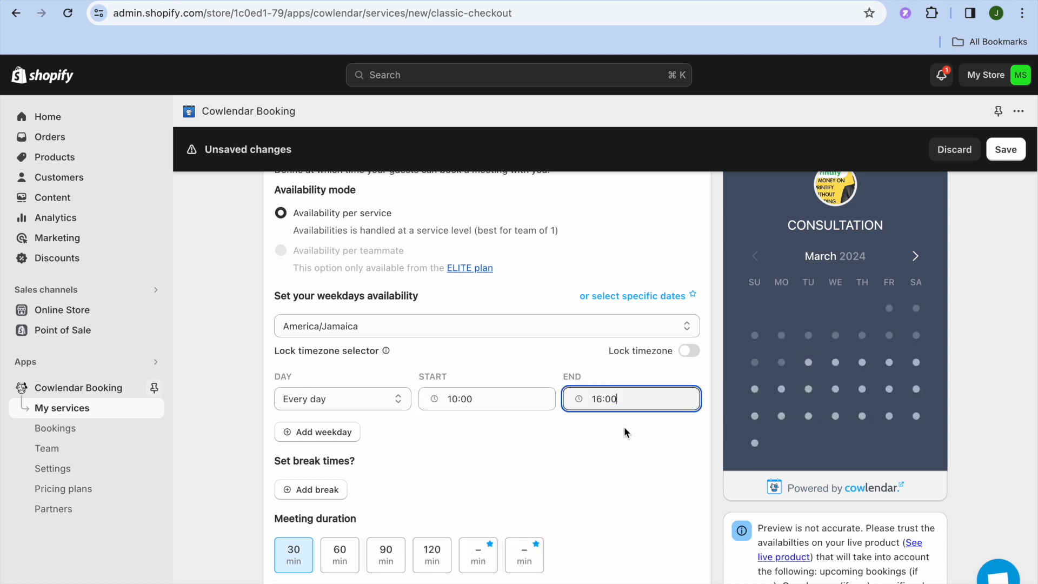
- Limit the service's weekday availability to Mon - Fri and add 60 min as a second meeting duration
left_click(372, 400)
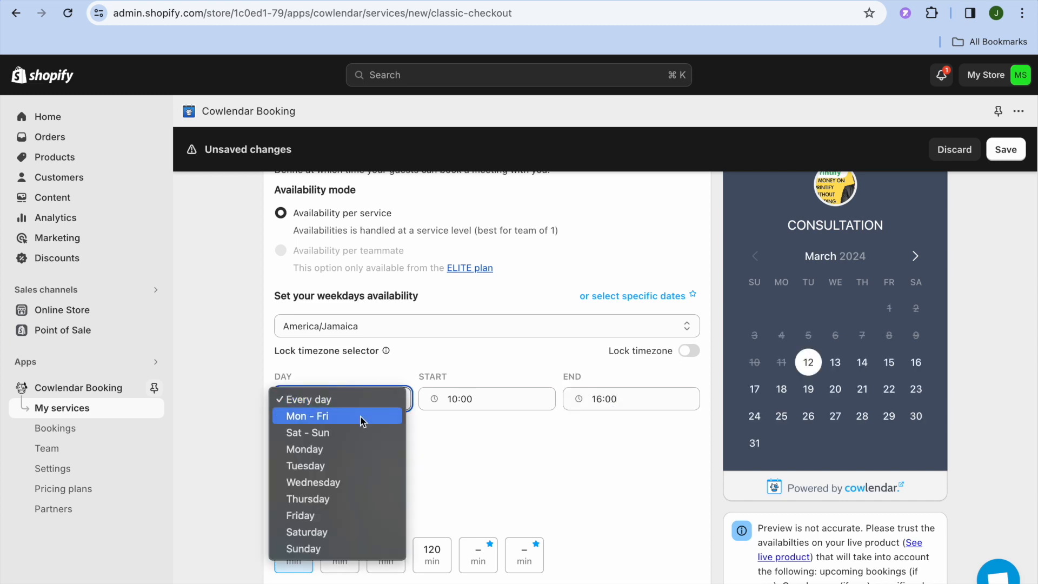
left_click(361, 416)
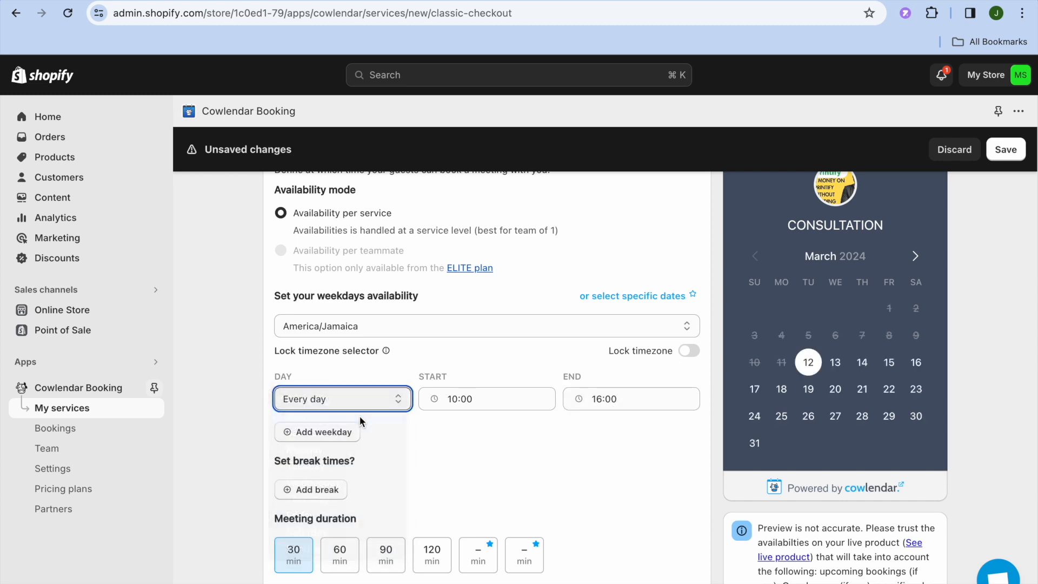
scroll(442, 454, "down", 1)
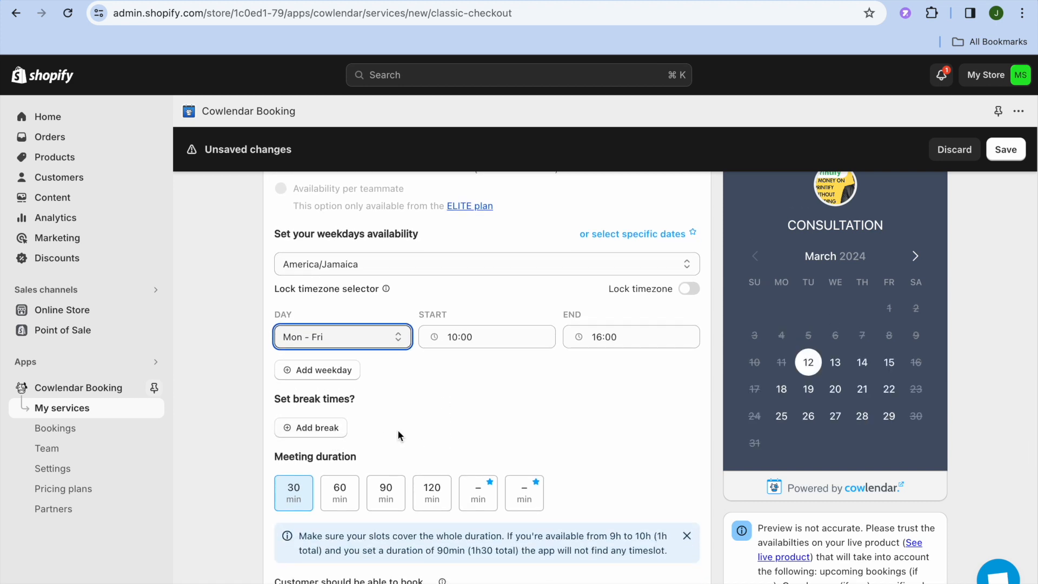
scroll(398, 435, "down", 3)
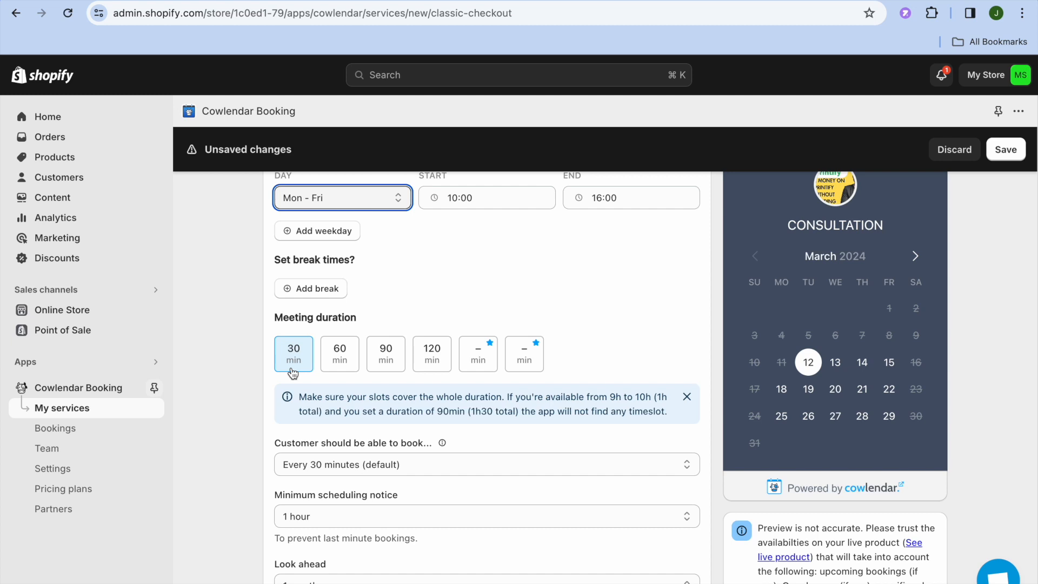
left_click(339, 368)
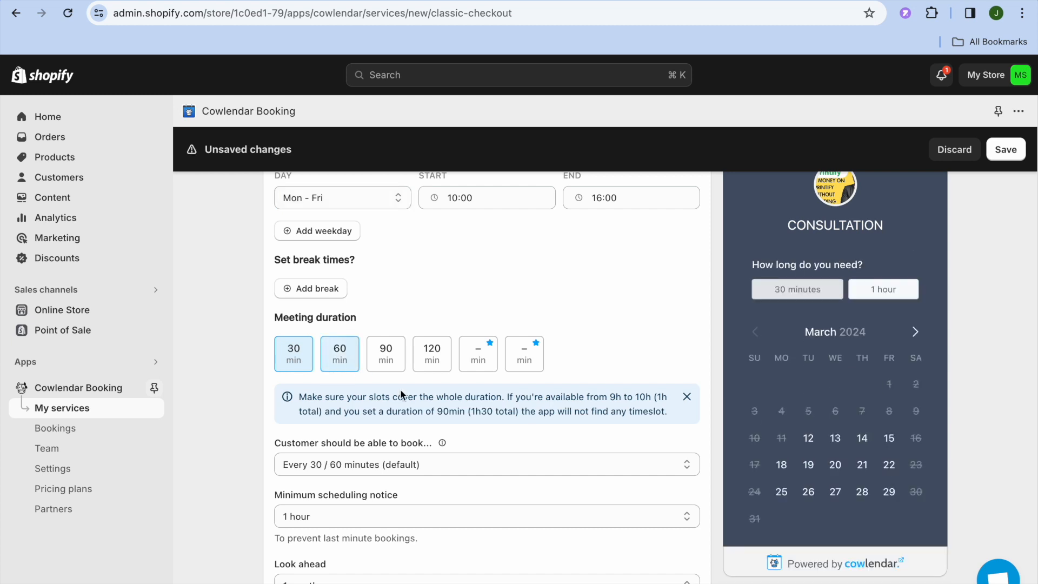
- Review the remaining scheduling settings and paid feature sections of the new service, and save the service
scroll(400, 388, "down", 3)
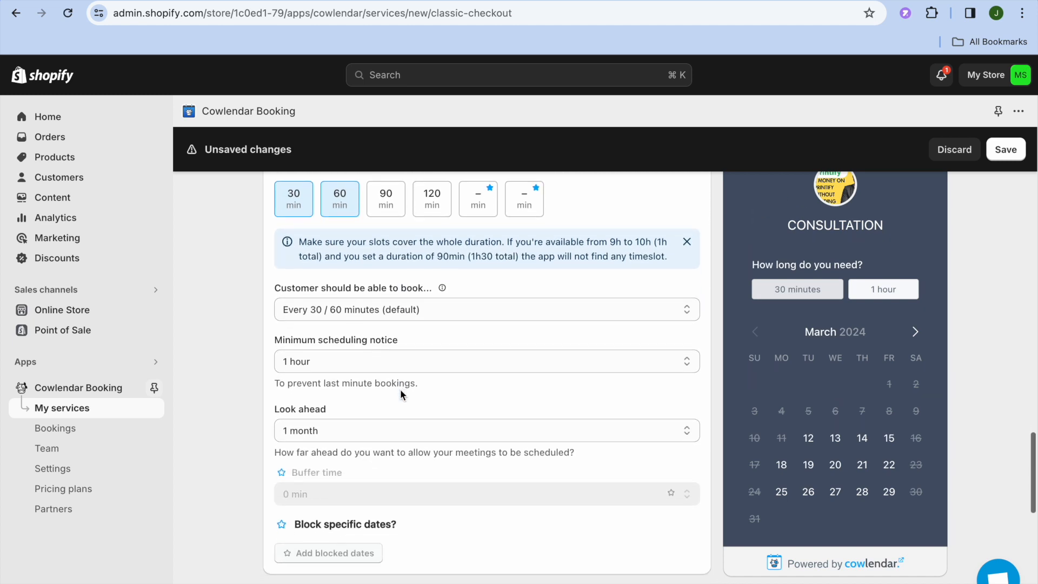
scroll(399, 388, "down", 1)
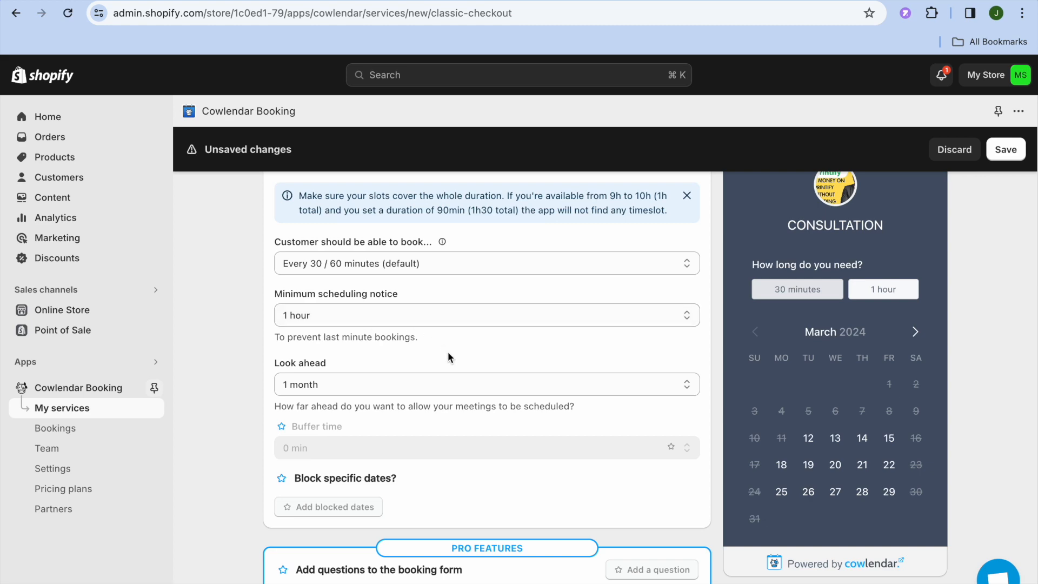
scroll(449, 353, "down", 5)
scroll(448, 353, "down", 7)
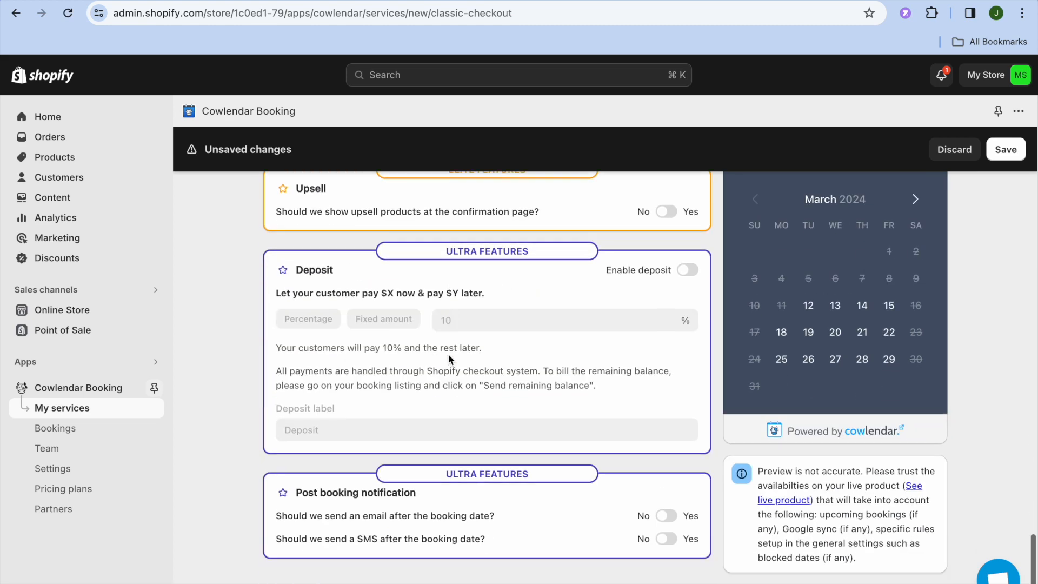
scroll(448, 353, "up", 20)
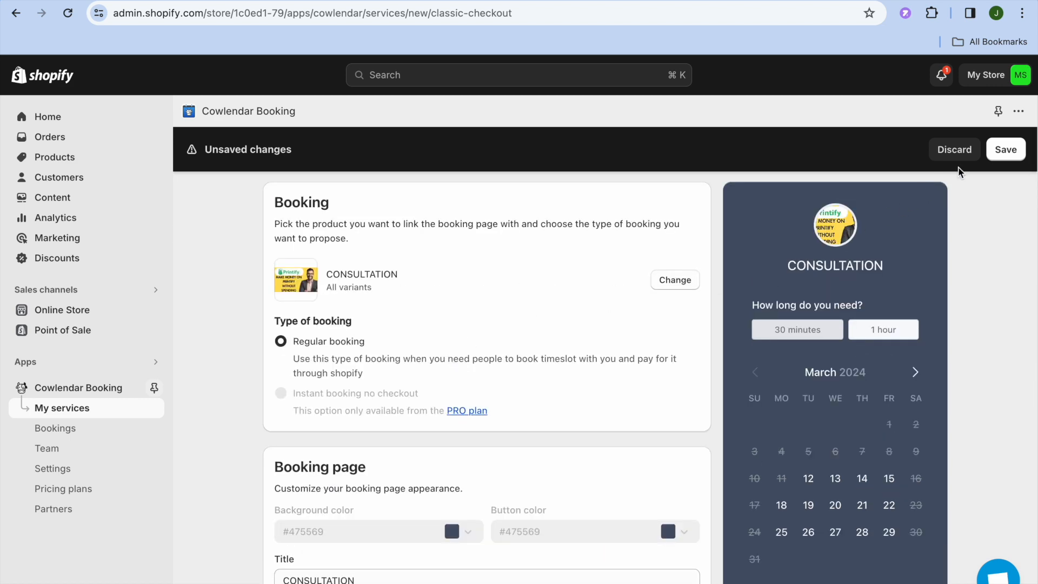
left_click(1000, 153)
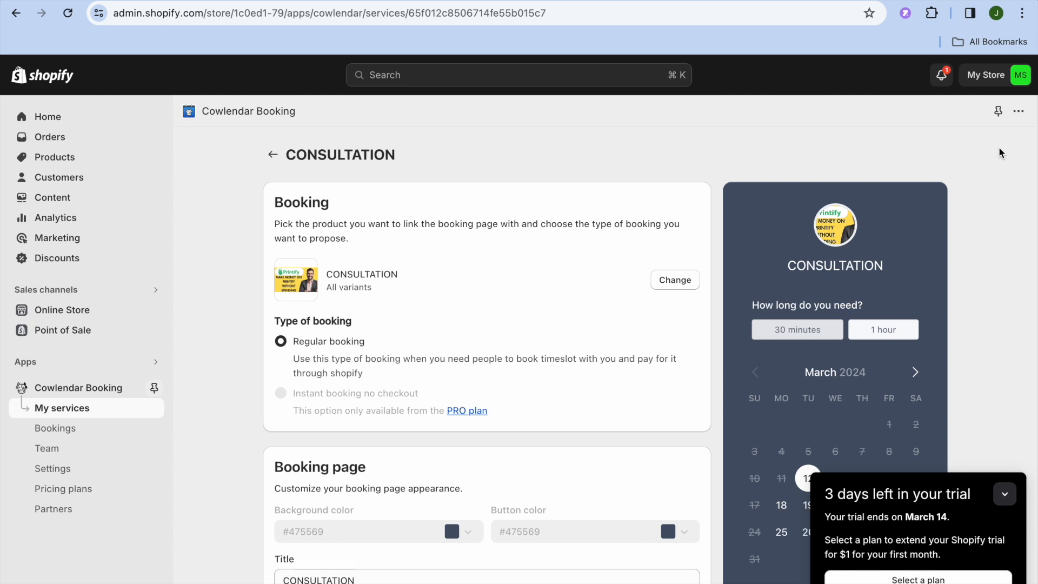
- Look over the saved service, check the Team and Bookings pages, and return to the services list
scroll(585, 354, "down", 3)
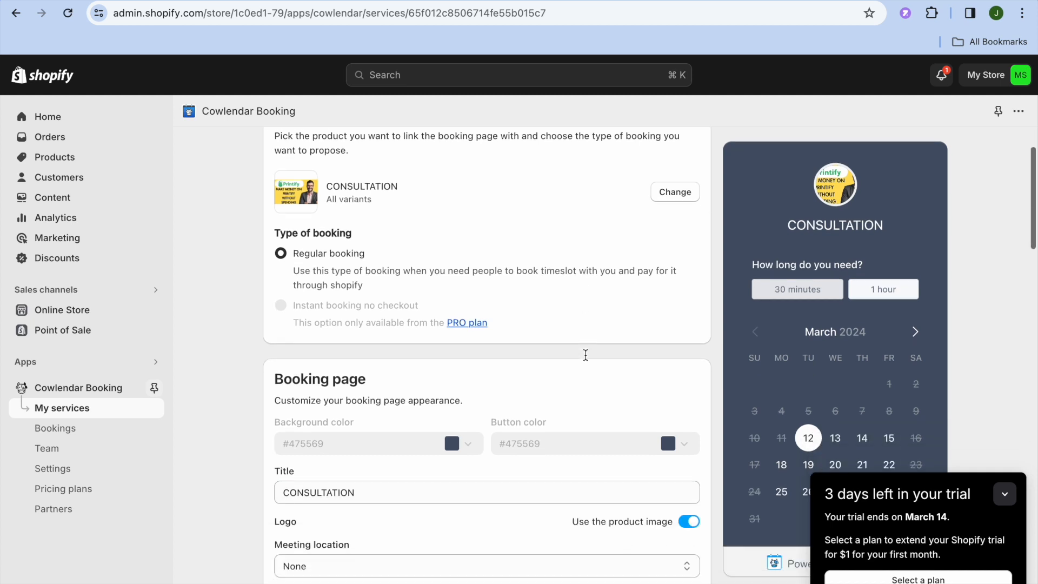
scroll(585, 354, "left", 5)
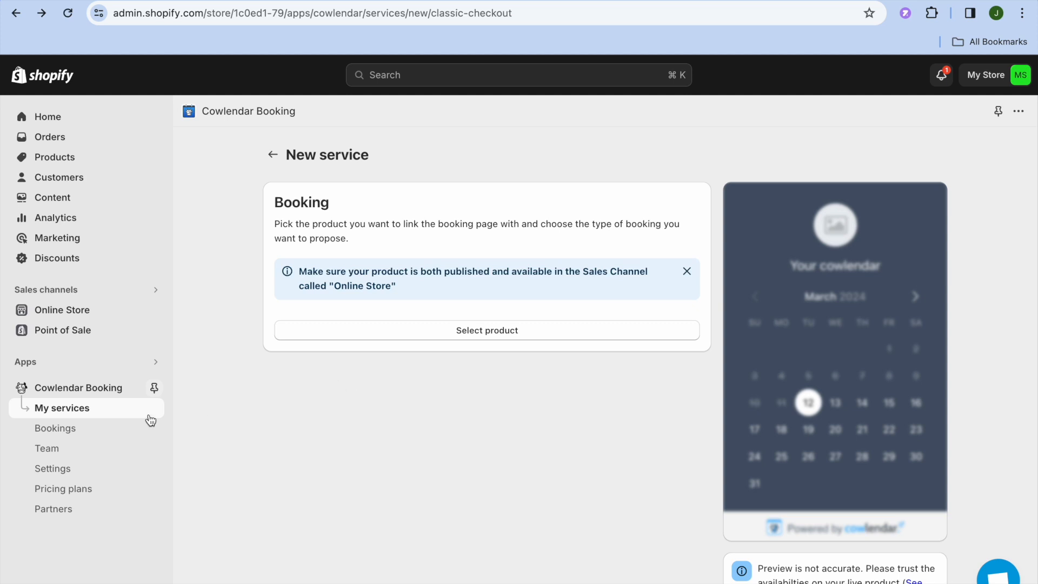
left_click(81, 456)
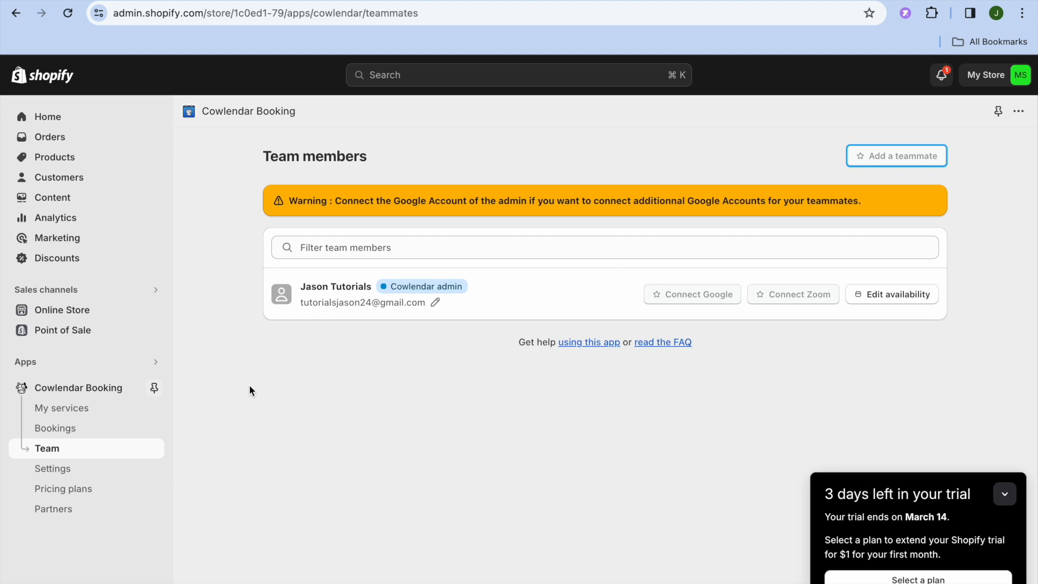
left_click(117, 432)
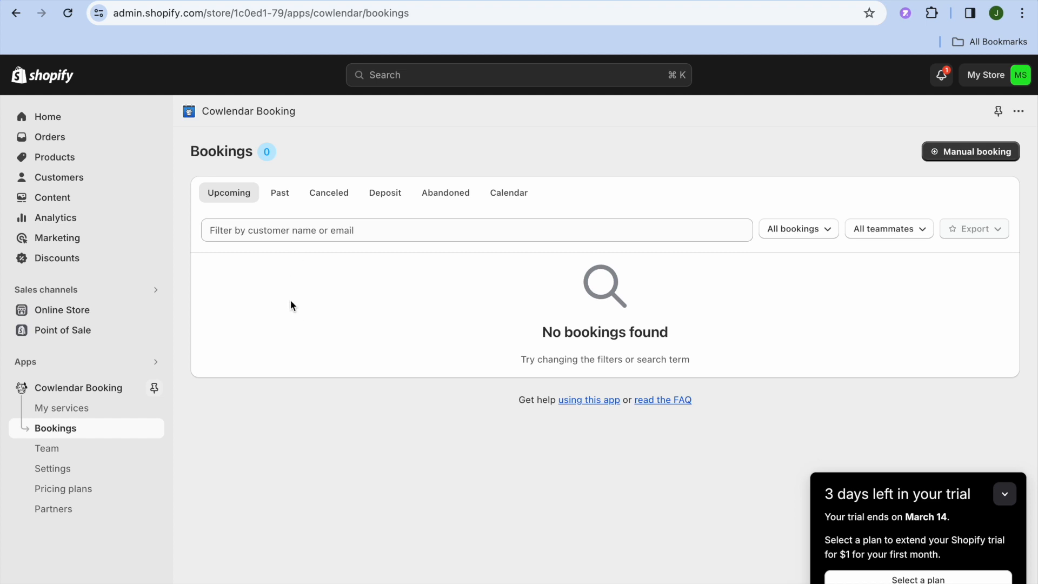
left_click(116, 414)
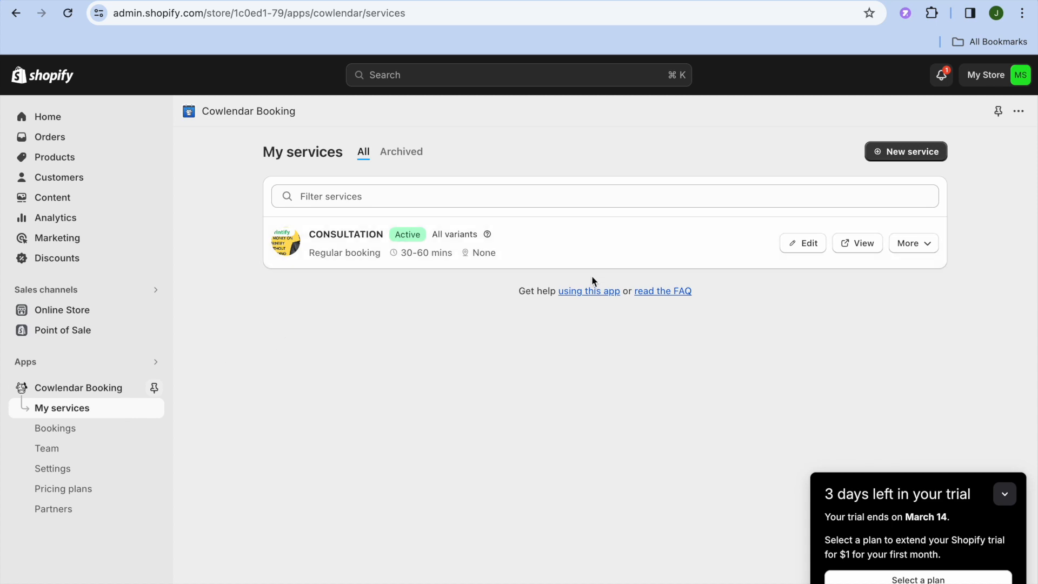
- View the CONSULTATION service's live product page and return to the services list
left_click(859, 251)
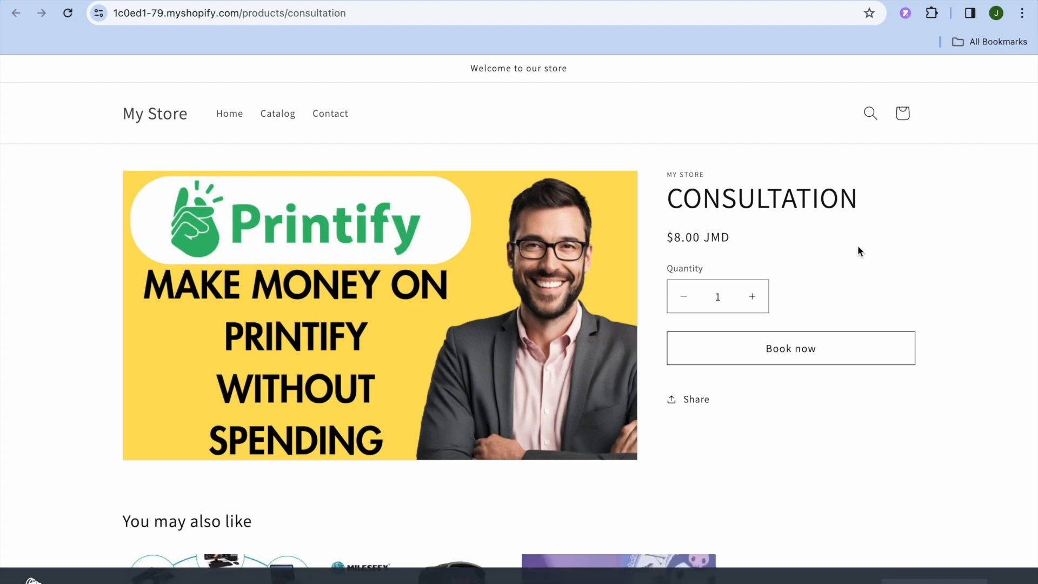
scroll(858, 251, "down", 5)
scroll(858, 252, "up", 6)
left_click(403, 5)
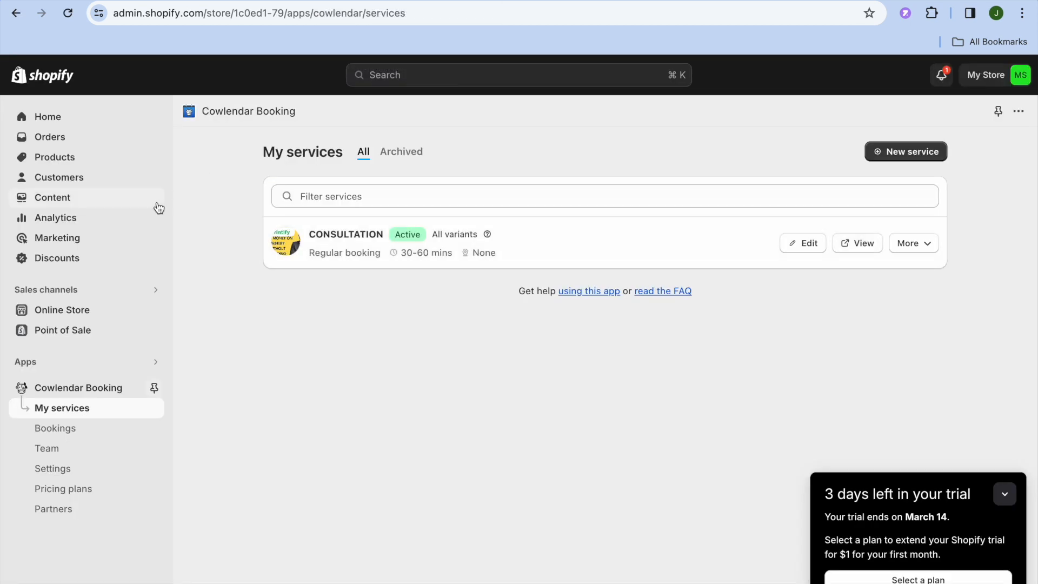
- View the online store and open the CONSULTATION product from its home page to examine the product page
mouse_move(128, 309)
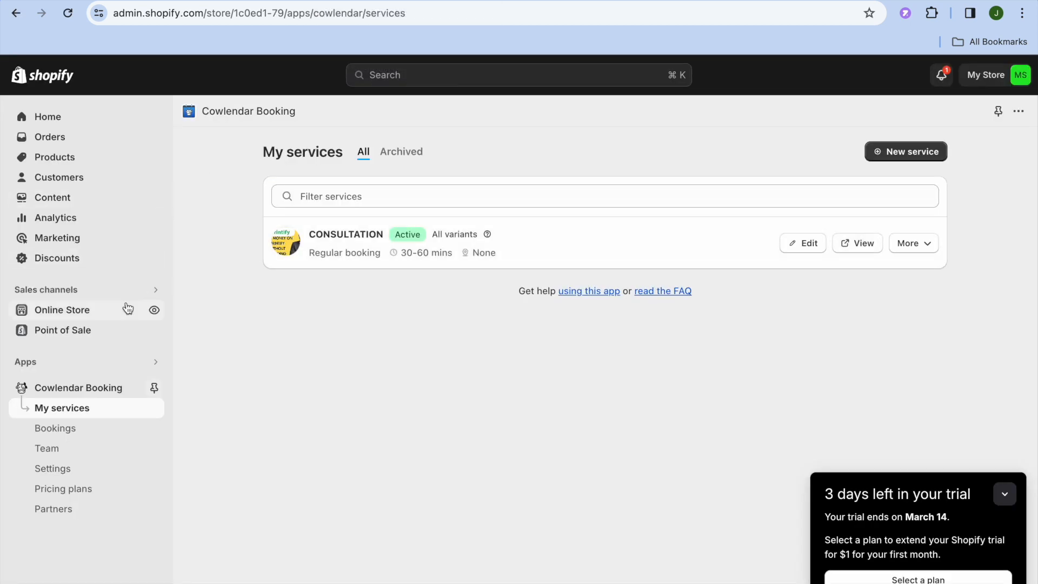
left_click(155, 312)
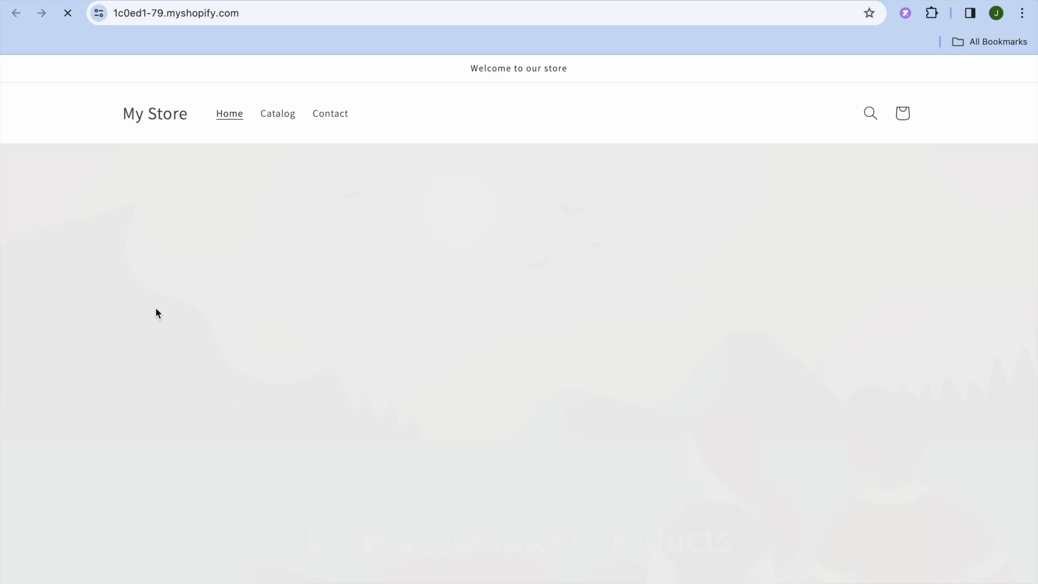
scroll(294, 297, "down", 20)
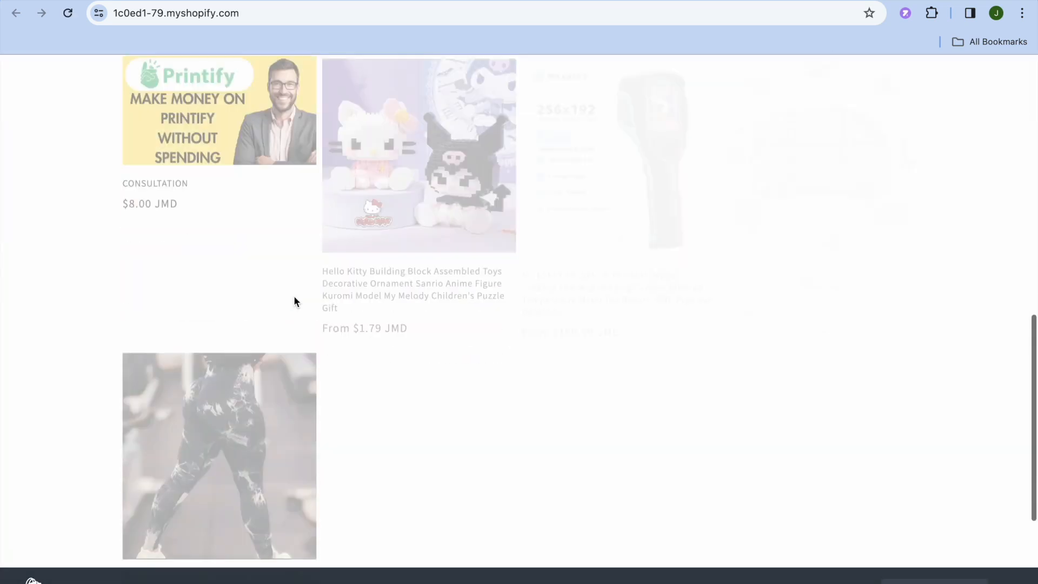
scroll(316, 443, "up", 6)
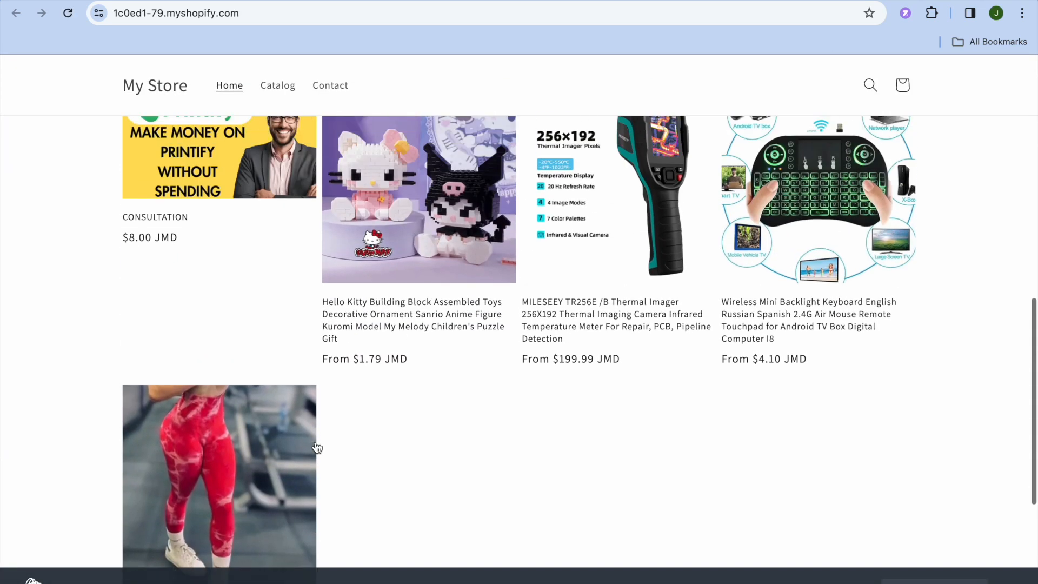
left_click(214, 249)
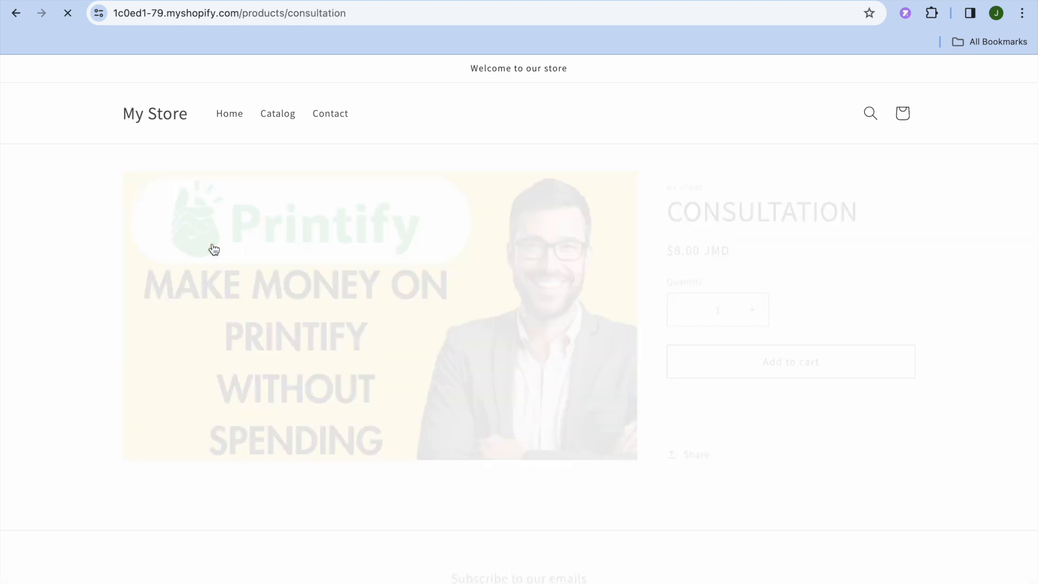
scroll(363, 314, "down", 6)
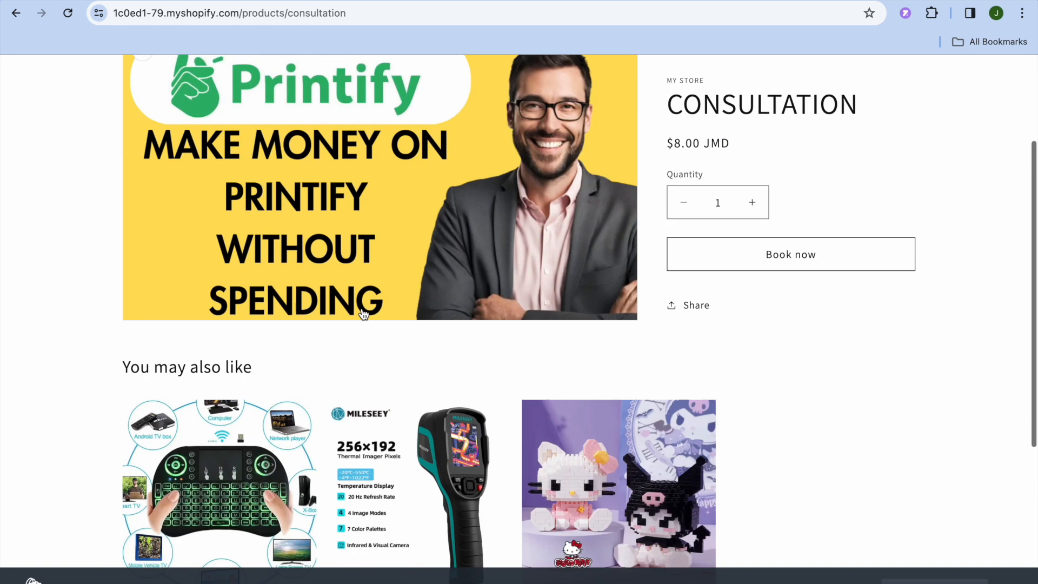
scroll(363, 313, "up", 6)
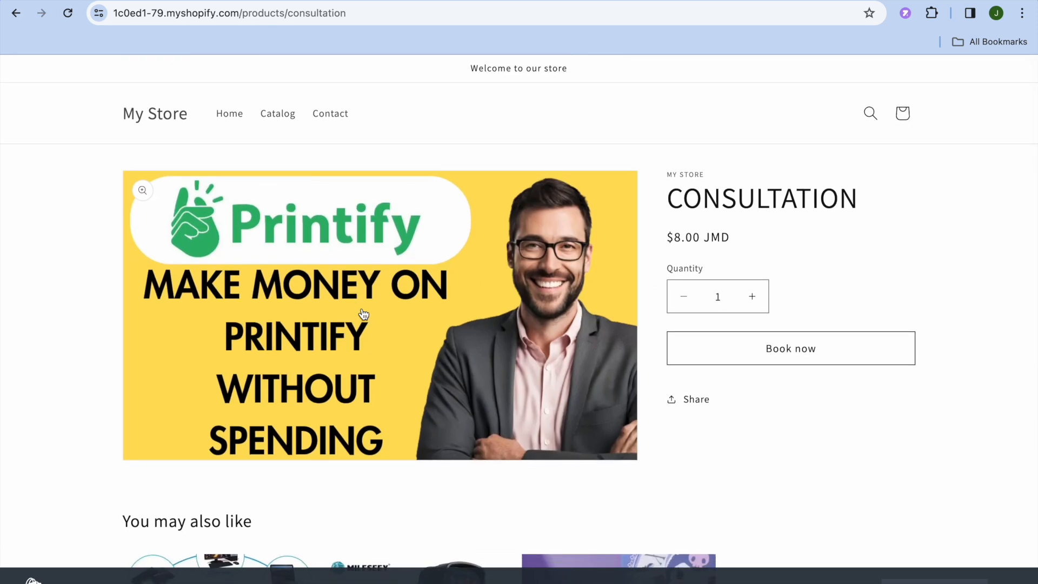